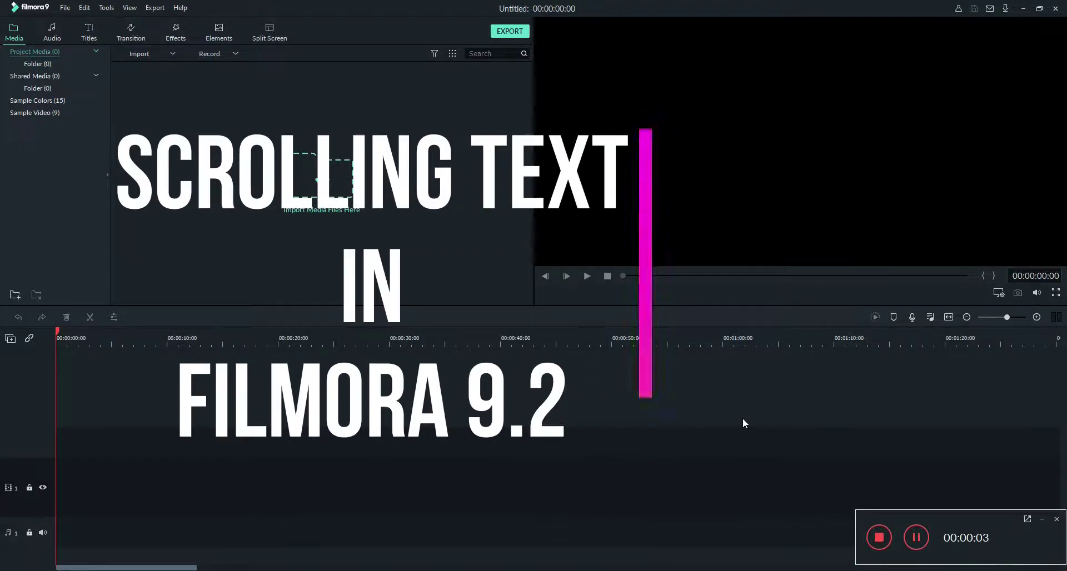
- Add the Green sample colour clip to the video track and stretch it to about 20 seconds
click(1043, 520)
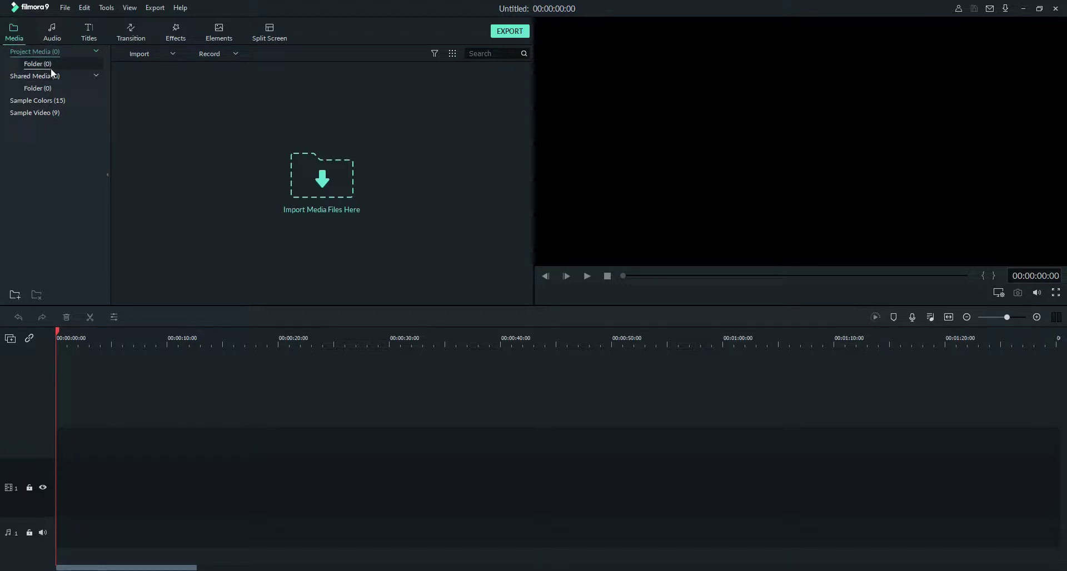
click(39, 96)
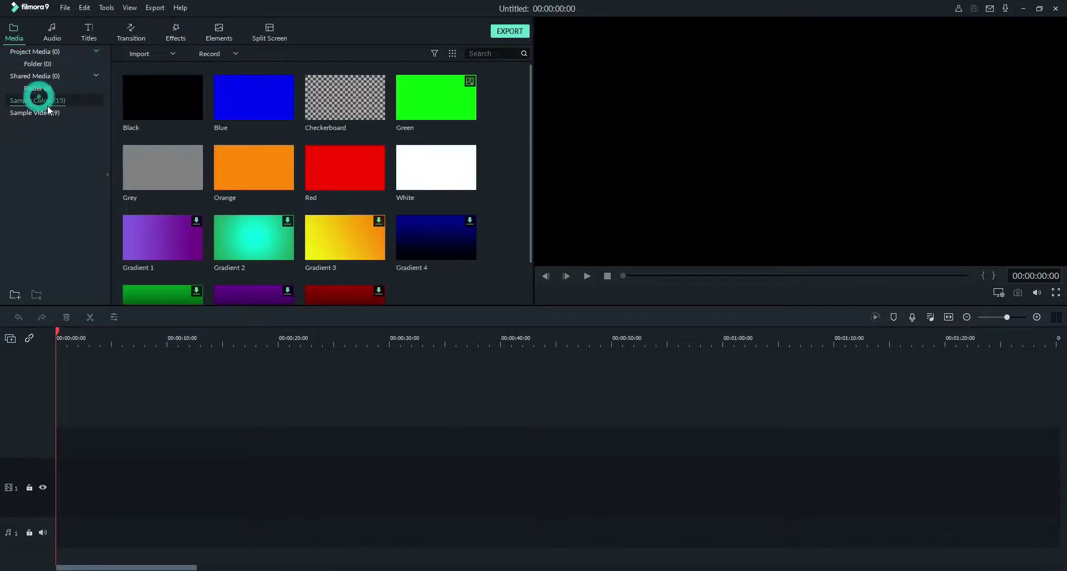
click(437, 98)
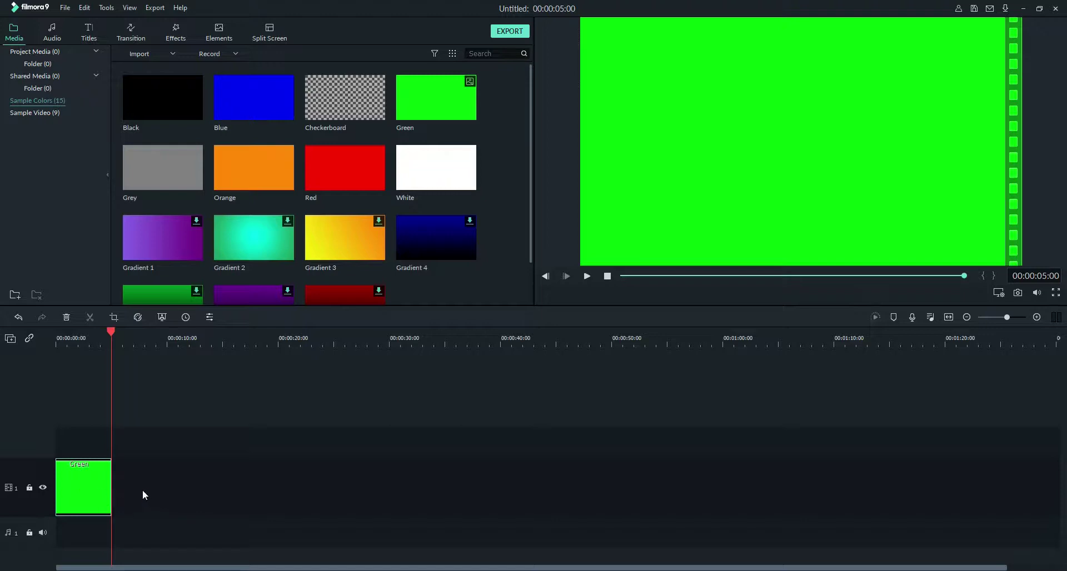
click(34, 52)
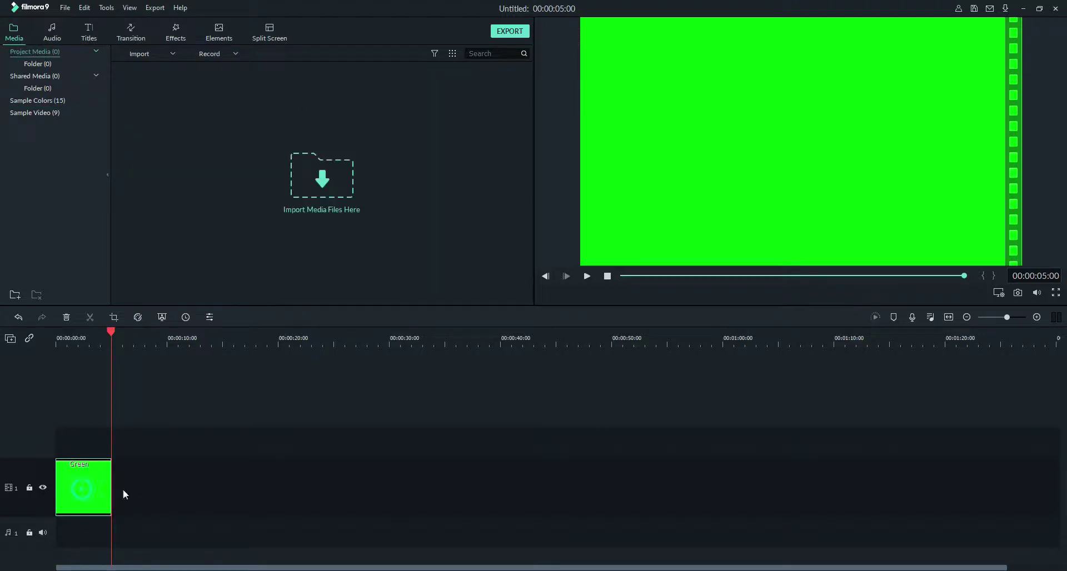
drag(112, 491, 279, 492)
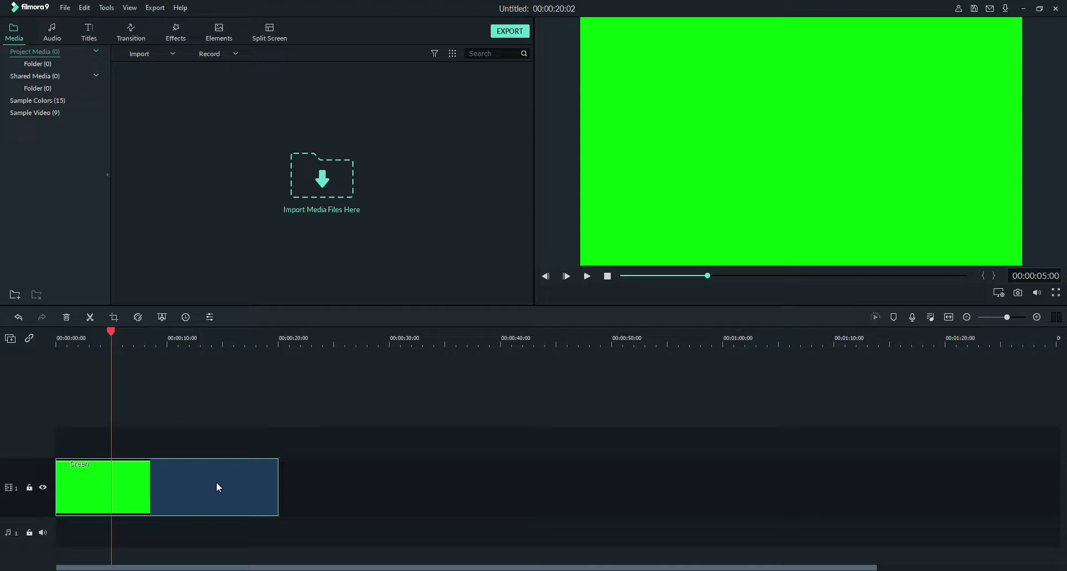
- Add the Title 39 template on a new track above the green clip
click(89, 30)
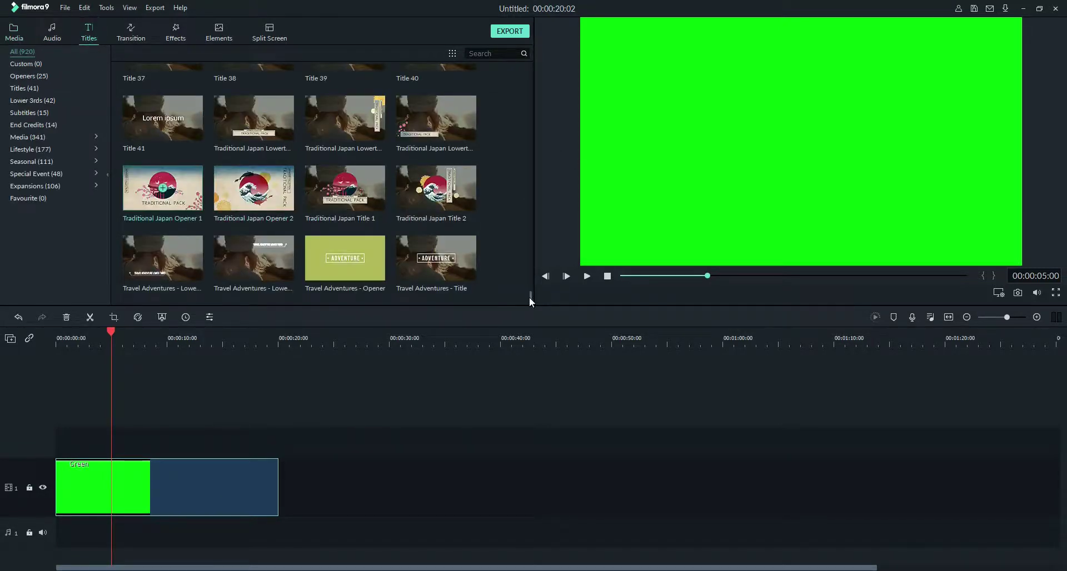
drag(529, 298, 530, 271)
scroll(532, 291, up, 1)
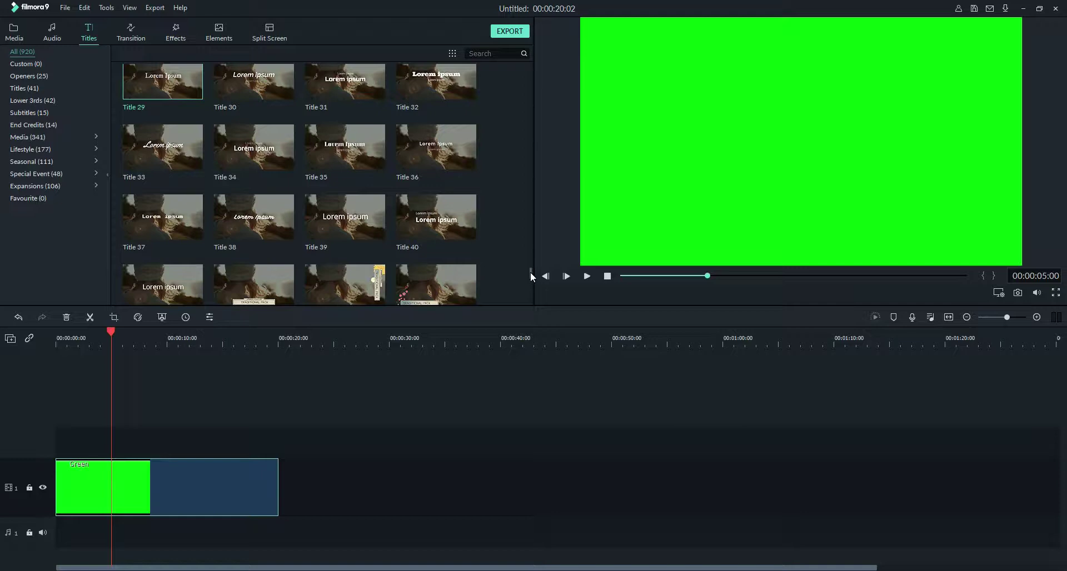
mouse_move(345, 220)
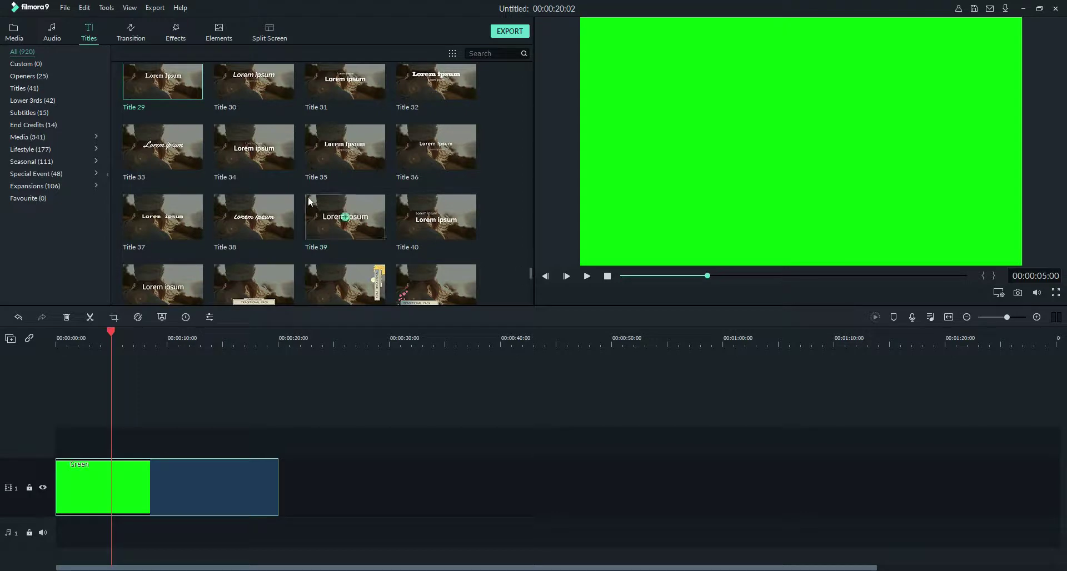
click(346, 217)
- Move Title 39's 'Lorem ipsum' text down to the bottom of the frame
click(146, 445)
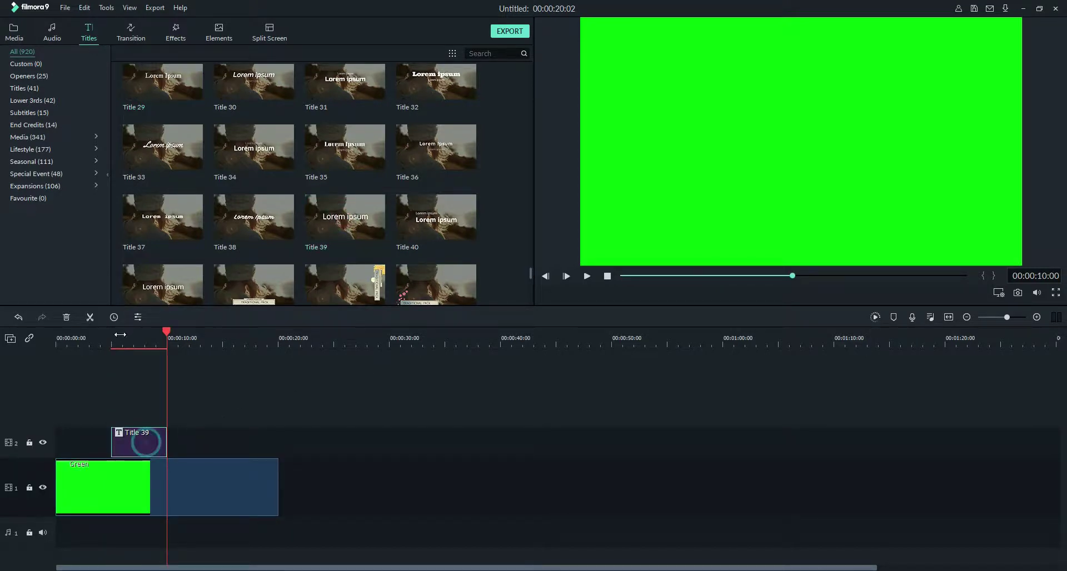
click(119, 337)
drag(131, 436, 125, 436)
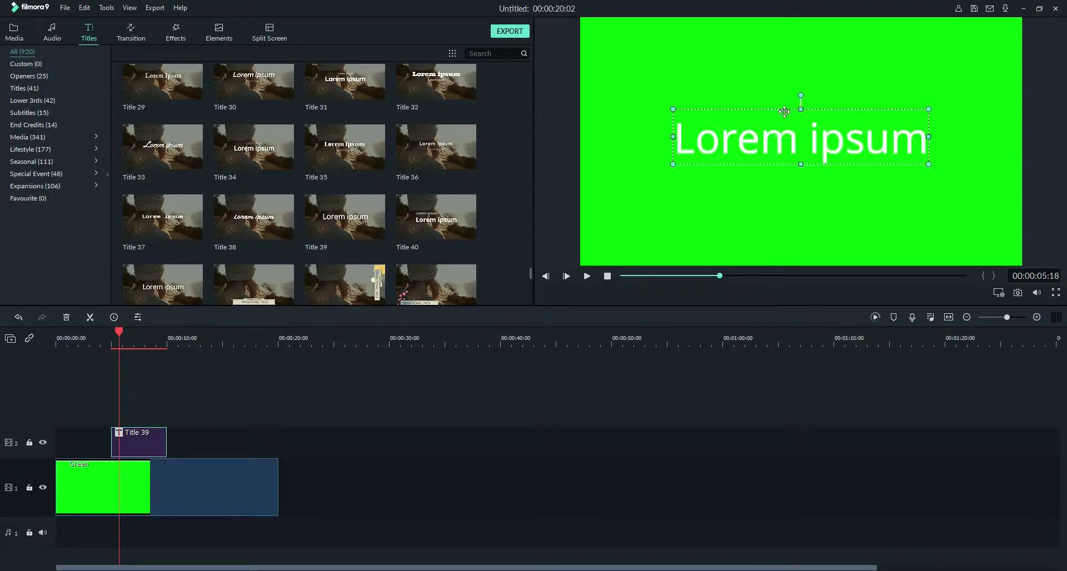
click(792, 106)
click(783, 122)
drag(784, 109, 781, 207)
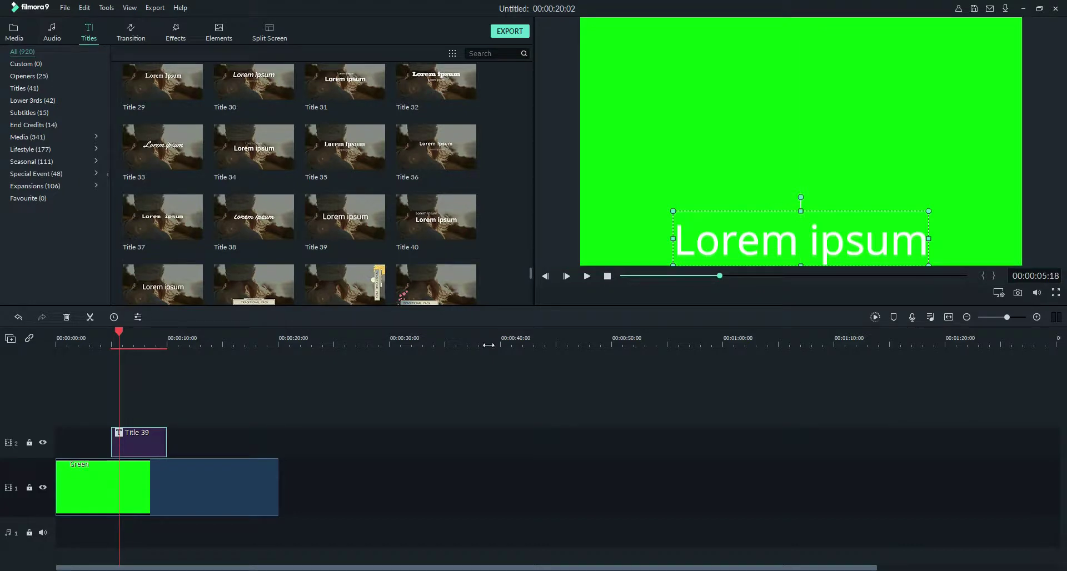
- Replace 'Lorem ipsum' with 'Please subscribe to my Youtube channel Photologix Studio'
double_click(148, 450)
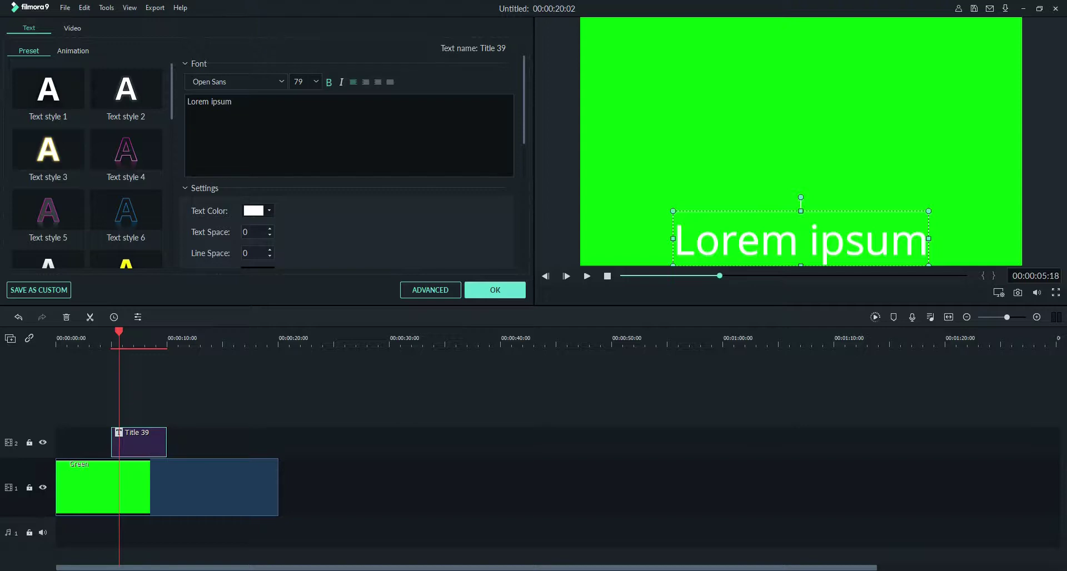
triple_click(265, 105)
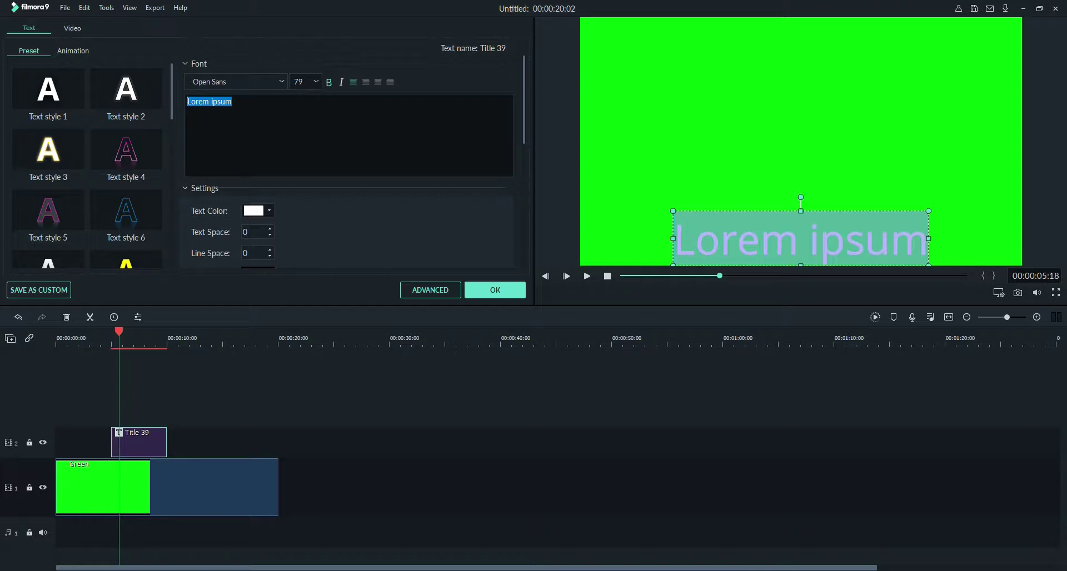
text(Please sib)
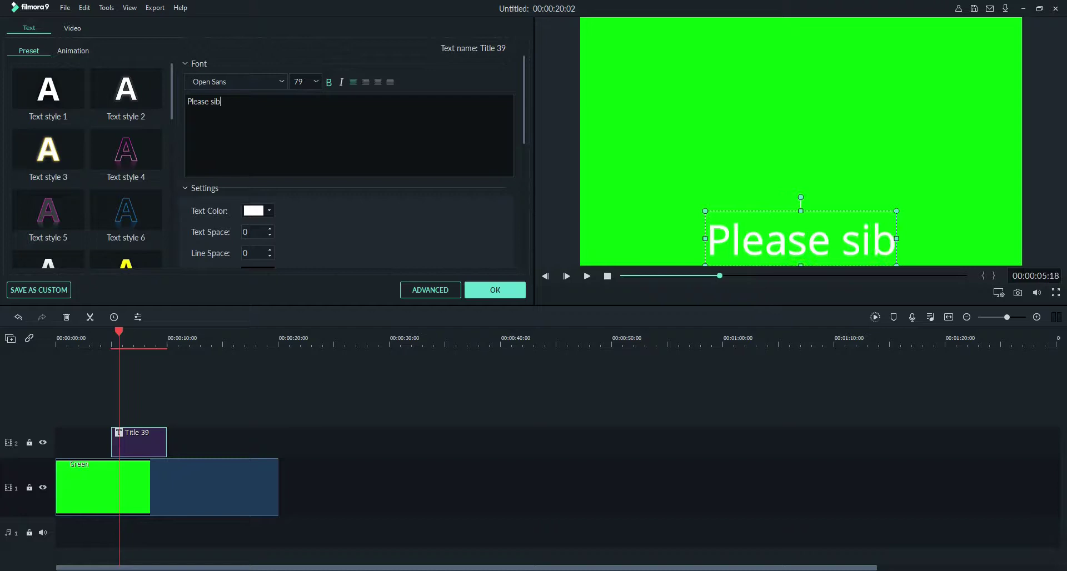
key(BackSpace)
key(BackSpace)
text(ubs)
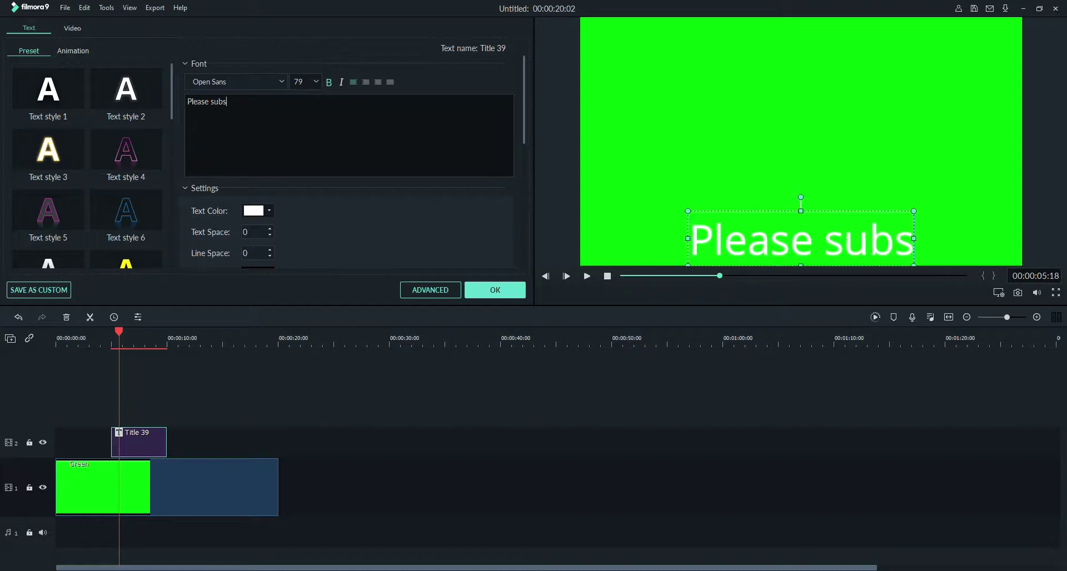
text(cribe to m)
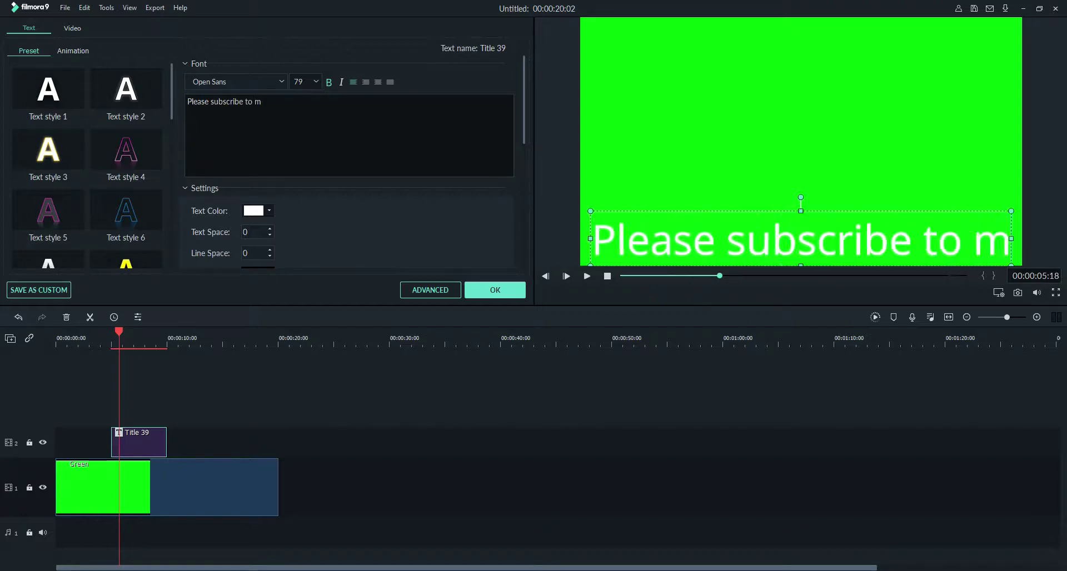
text(y Youtub)
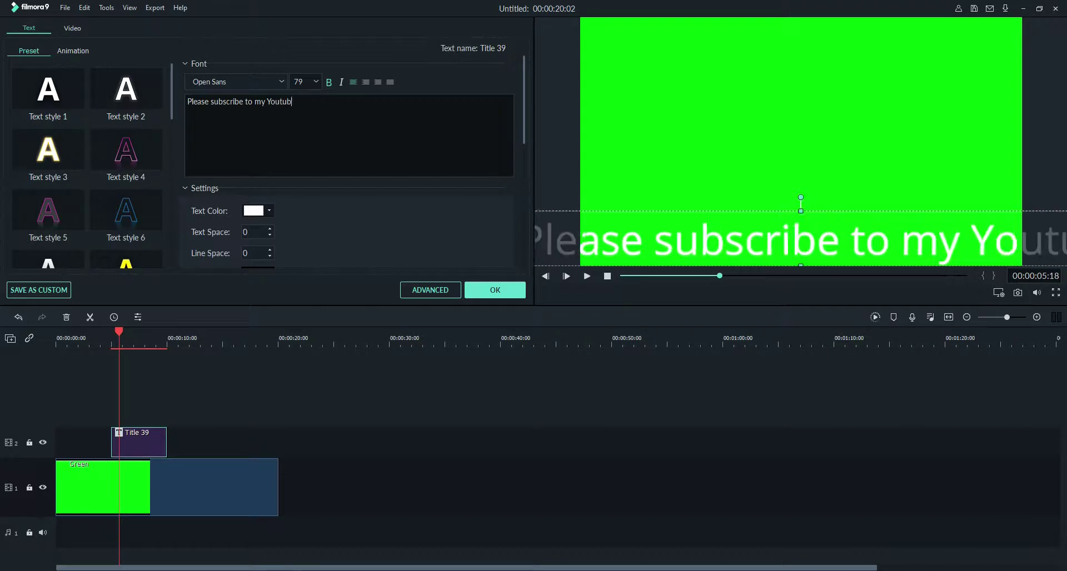
text(e channel)
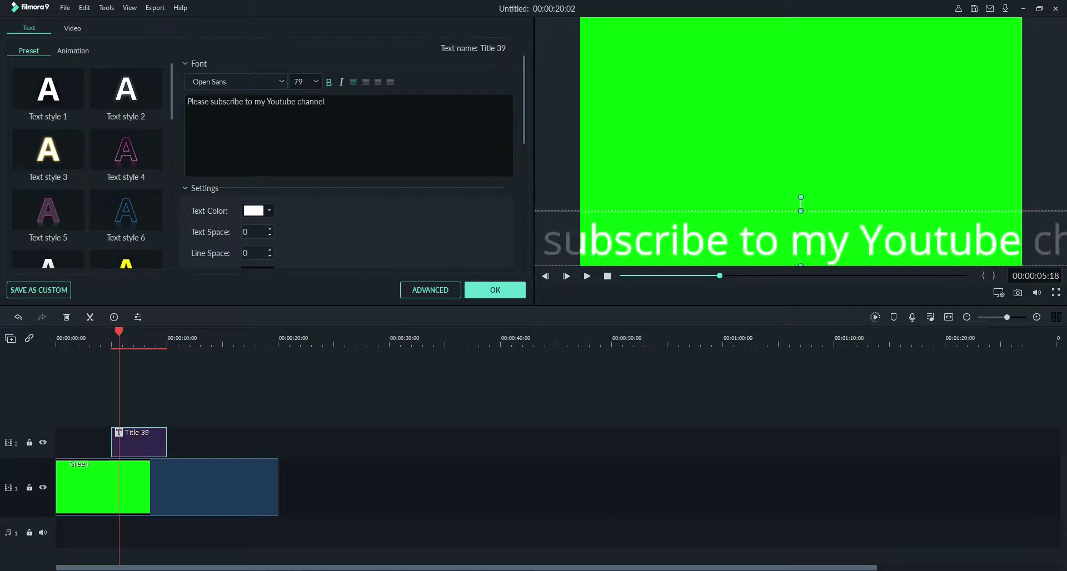
text( Phot)
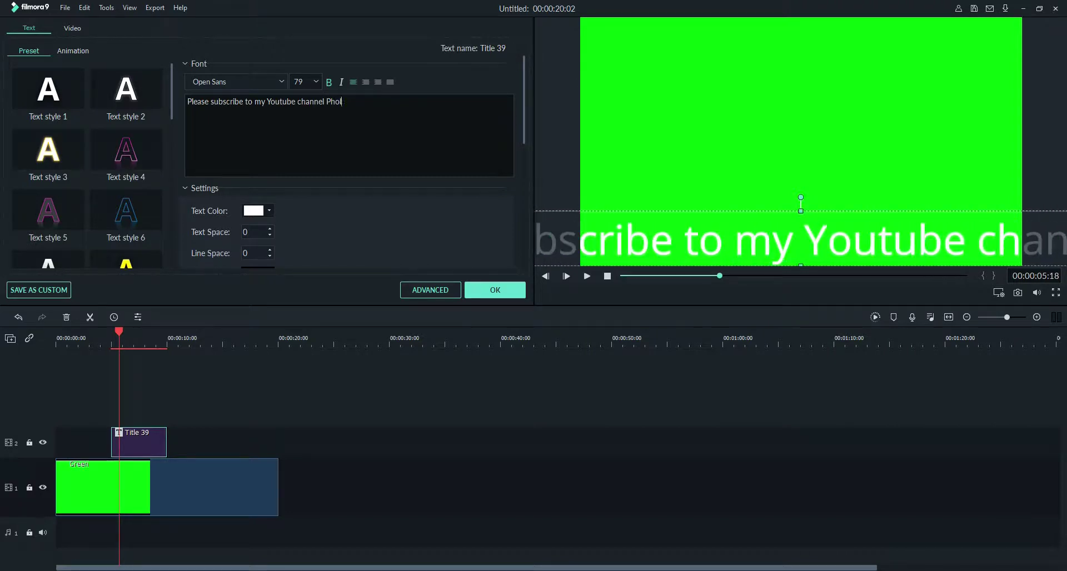
text(ologi)
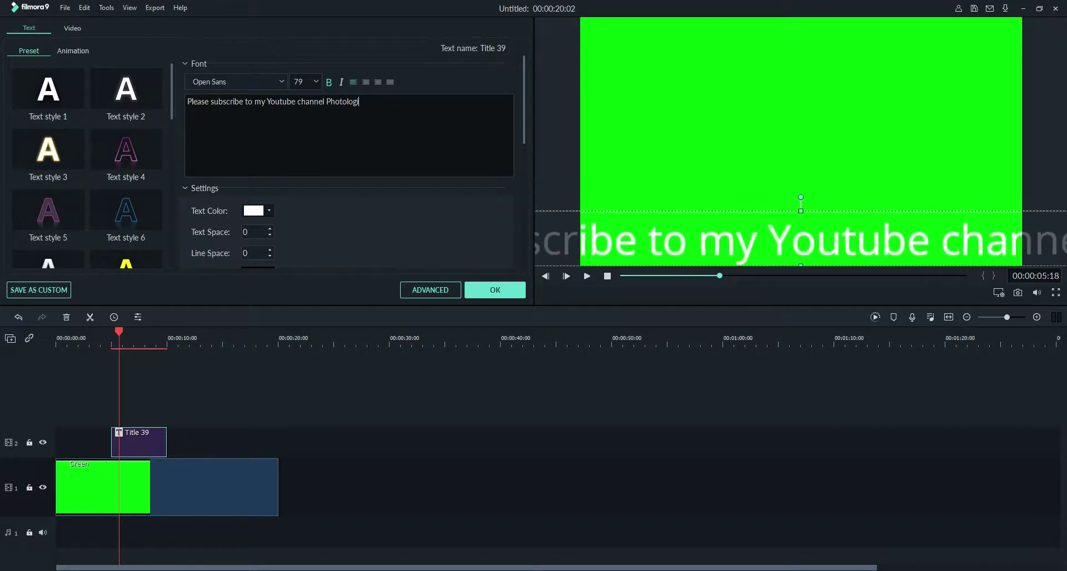
text(x Stu)
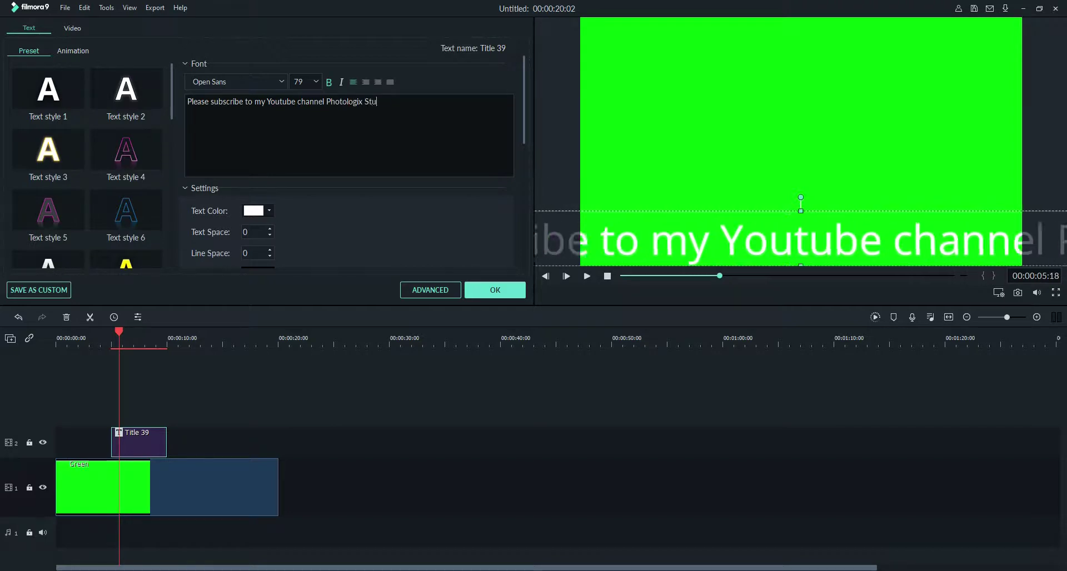
text(dio)
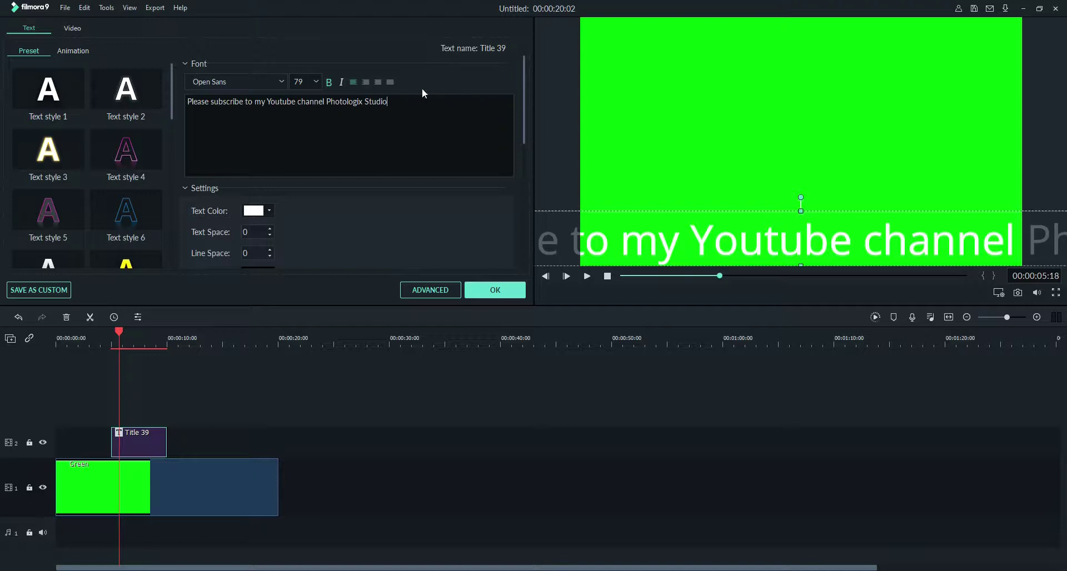
- Set the whole caption text to Verdana at font size 28
key(ctrl+a)
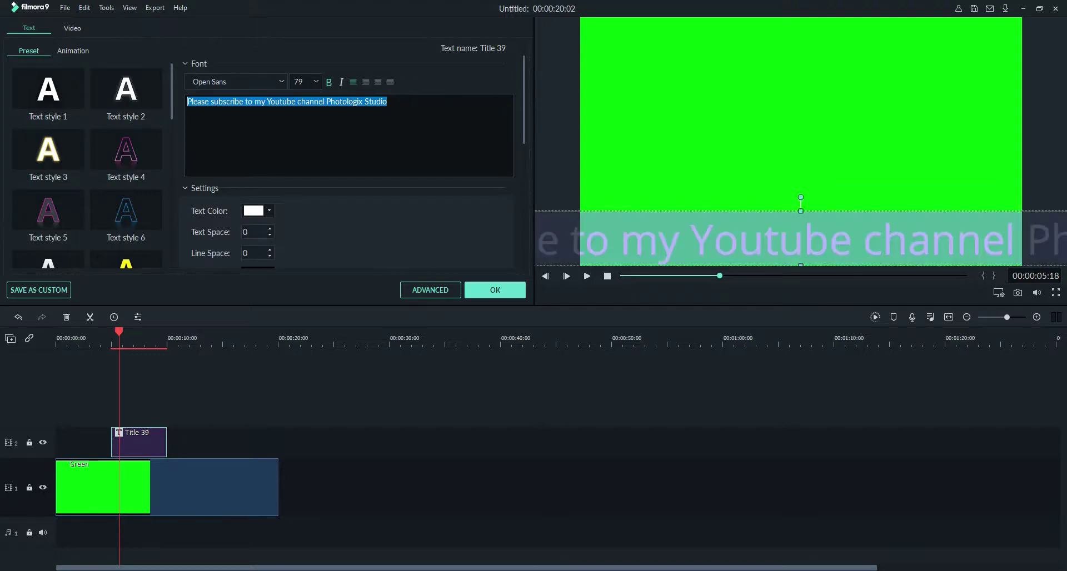
click(281, 82)
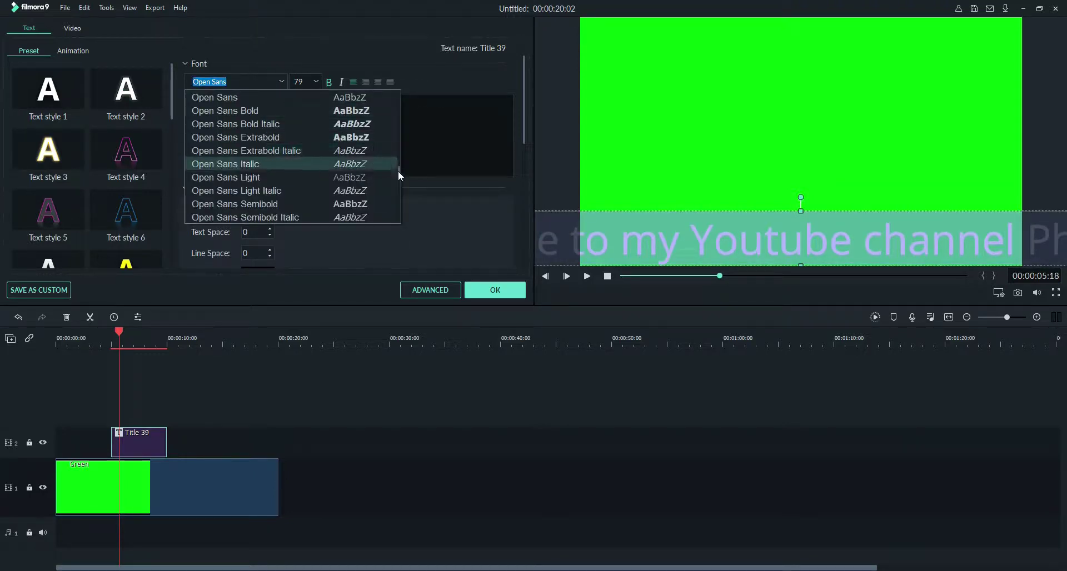
drag(398, 172, 402, 211)
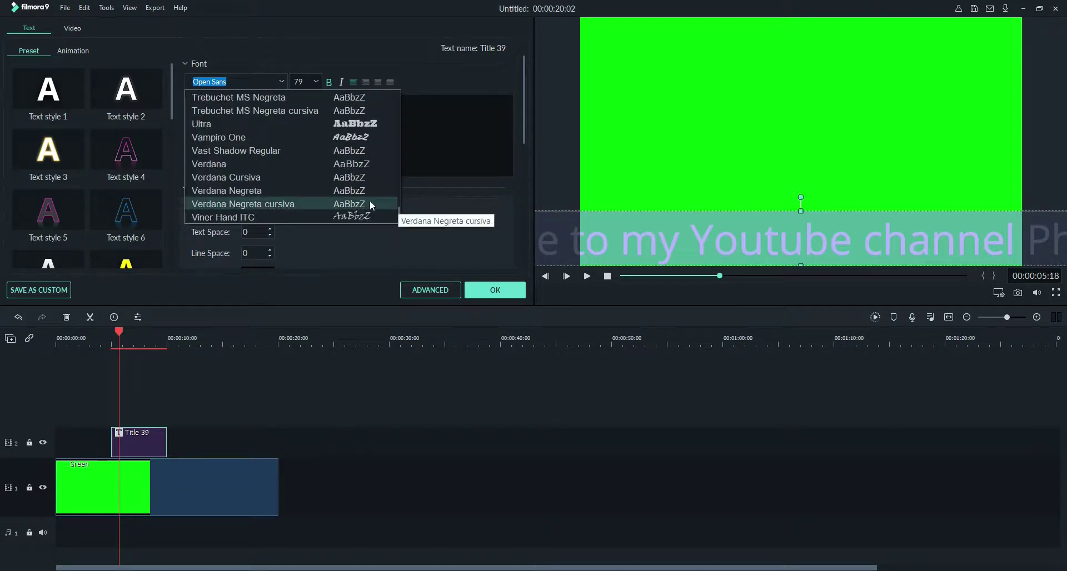
click(272, 164)
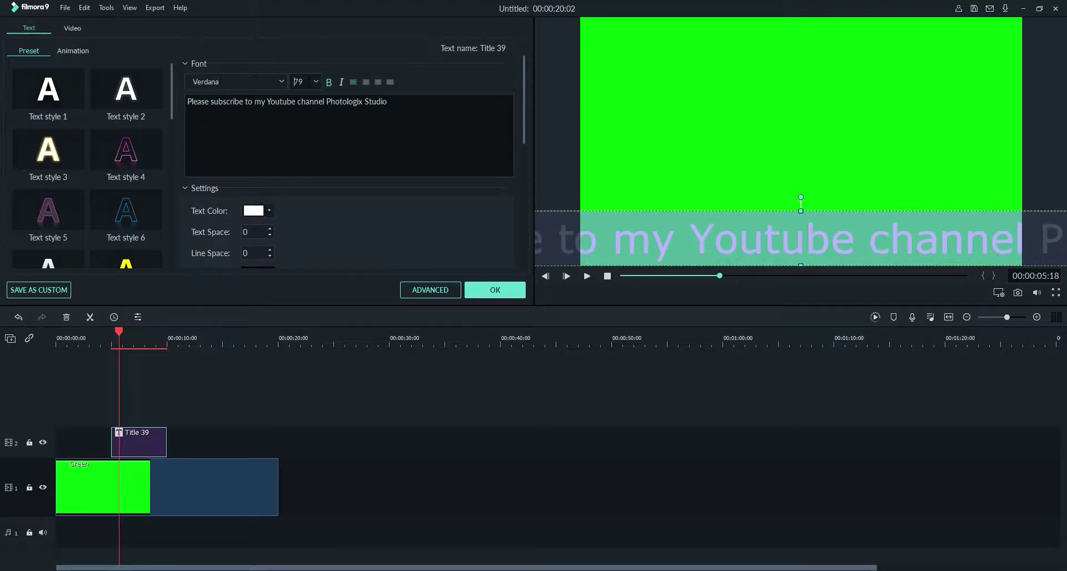
double_click(299, 82)
text(25)
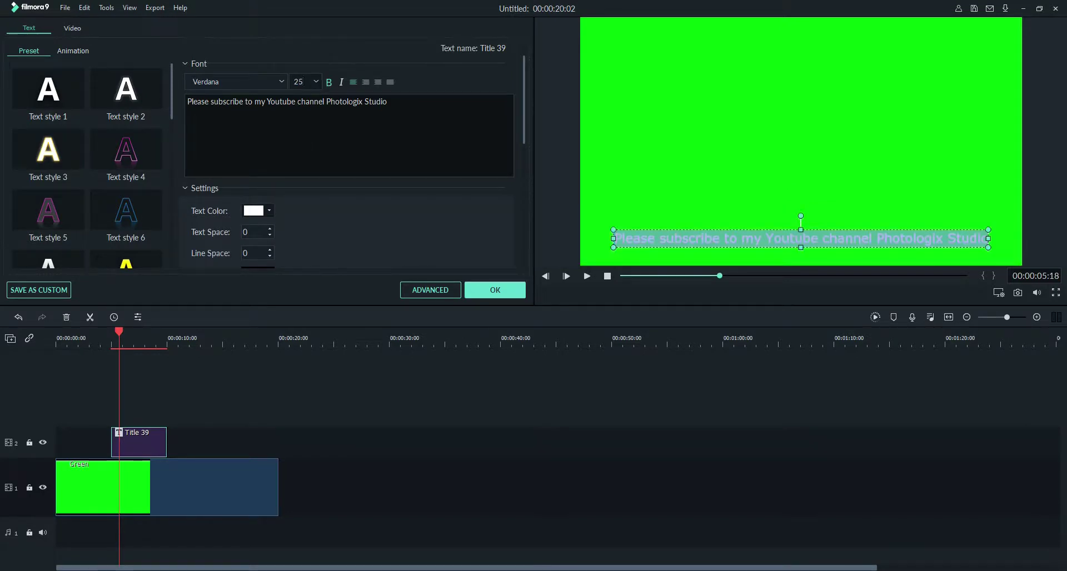
double_click(301, 82)
text(30)
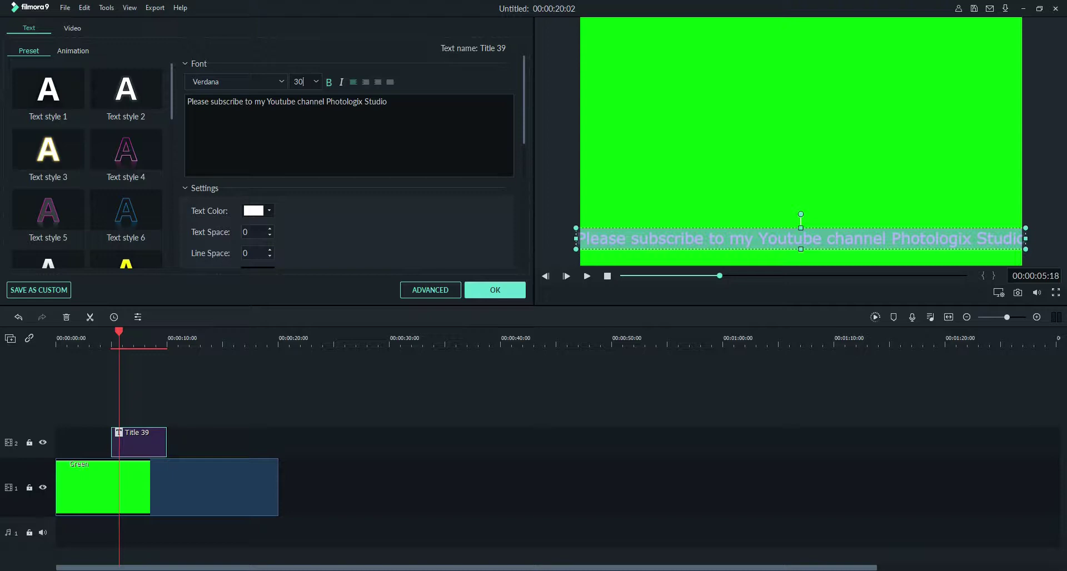
double_click(300, 82)
text(28)
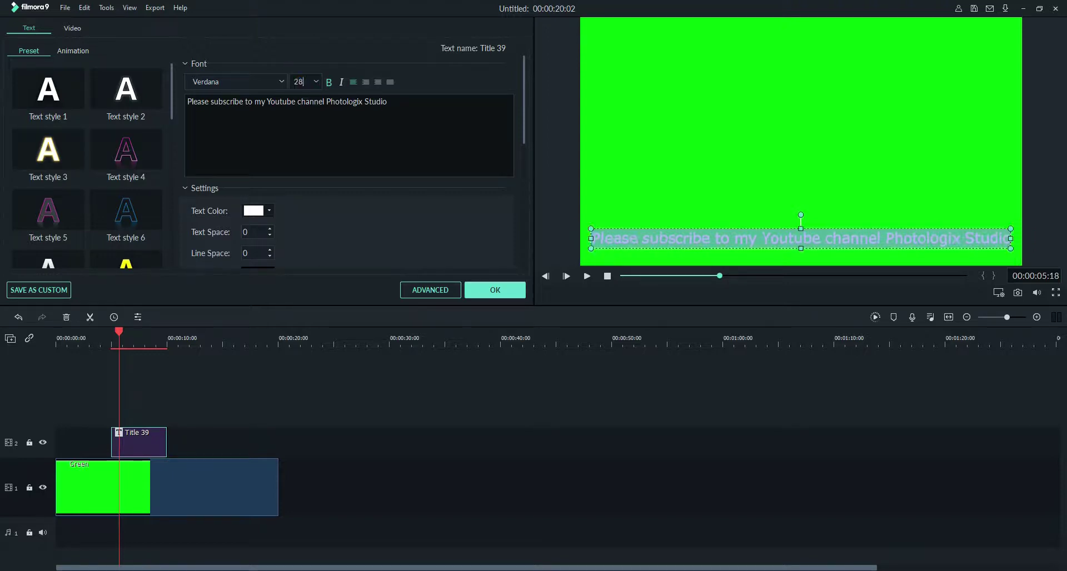
- Nudge the subscribe caption slightly lower, toward the green frame's bottom edge
click(863, 212)
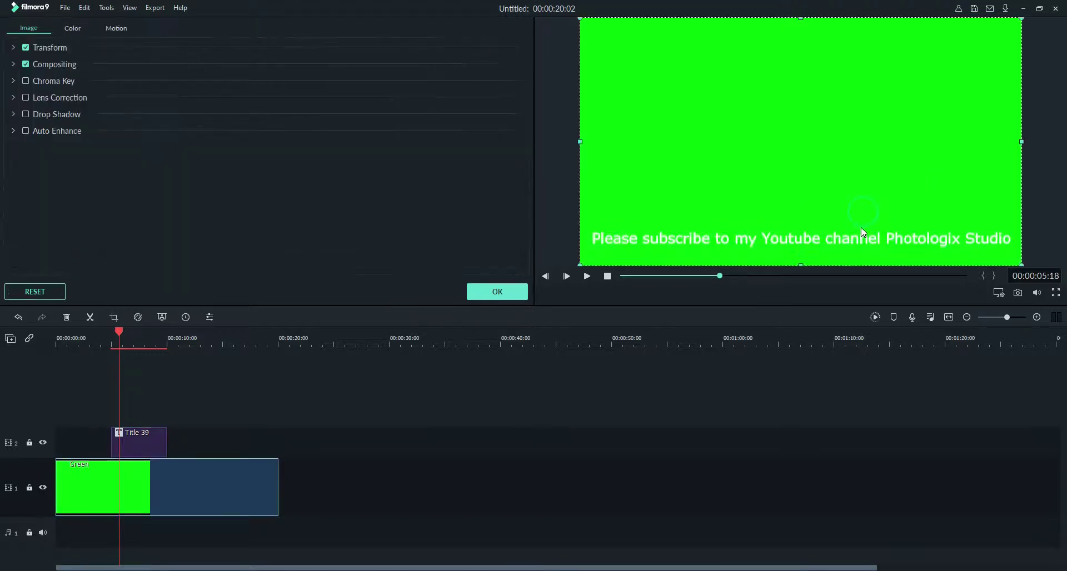
click(863, 231)
mouse_move(863, 230)
mouse_down()
mouse_move(873, 242)
mouse_move(861, 240)
mouse_up()
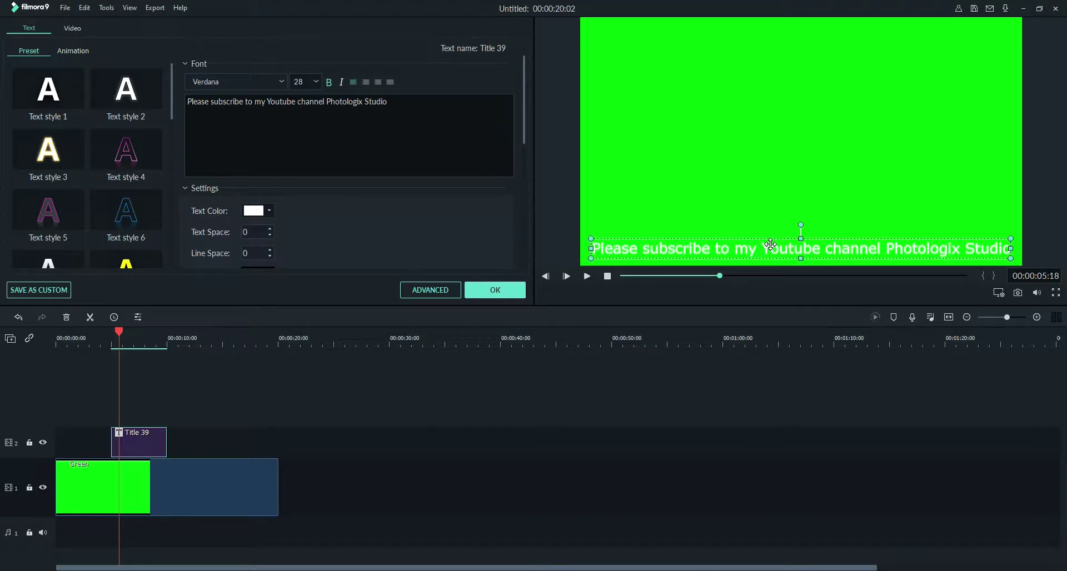
- In Advanced Text Edit, add a text-free rectangle and shape it into a thin bar along the bottom
click(429, 294)
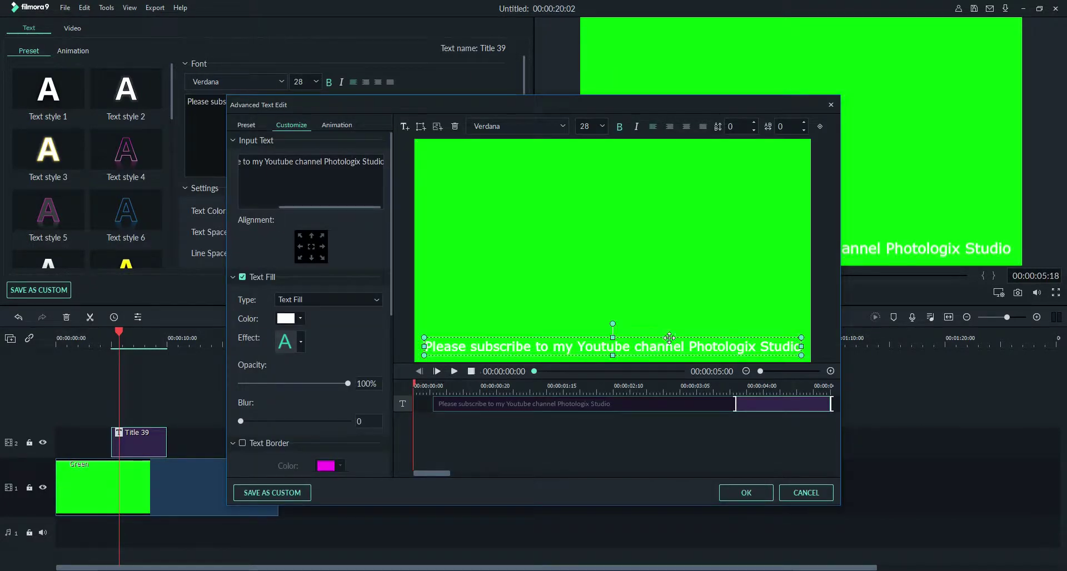
click(421, 128)
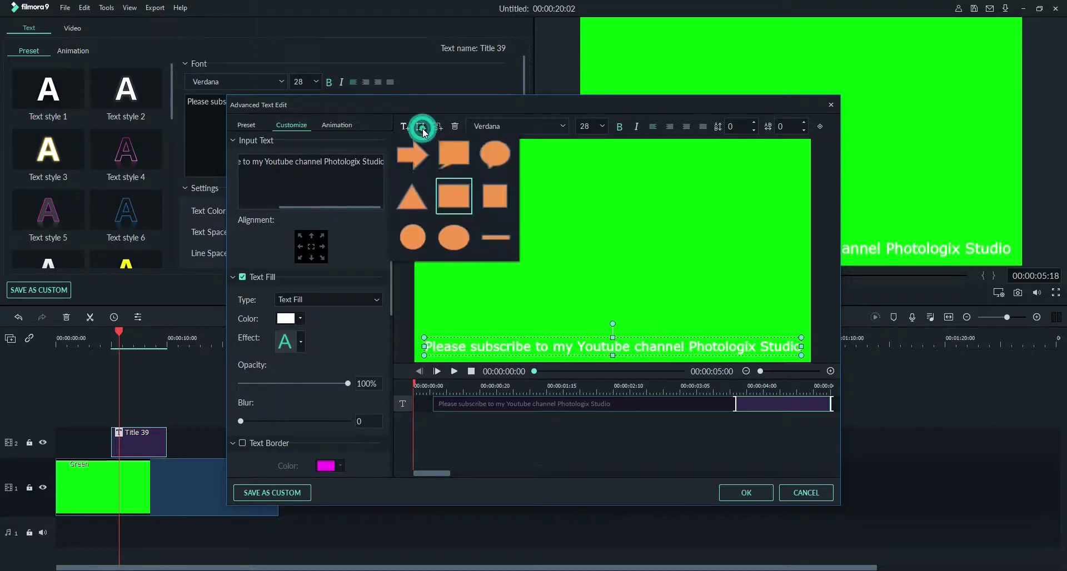
click(447, 202)
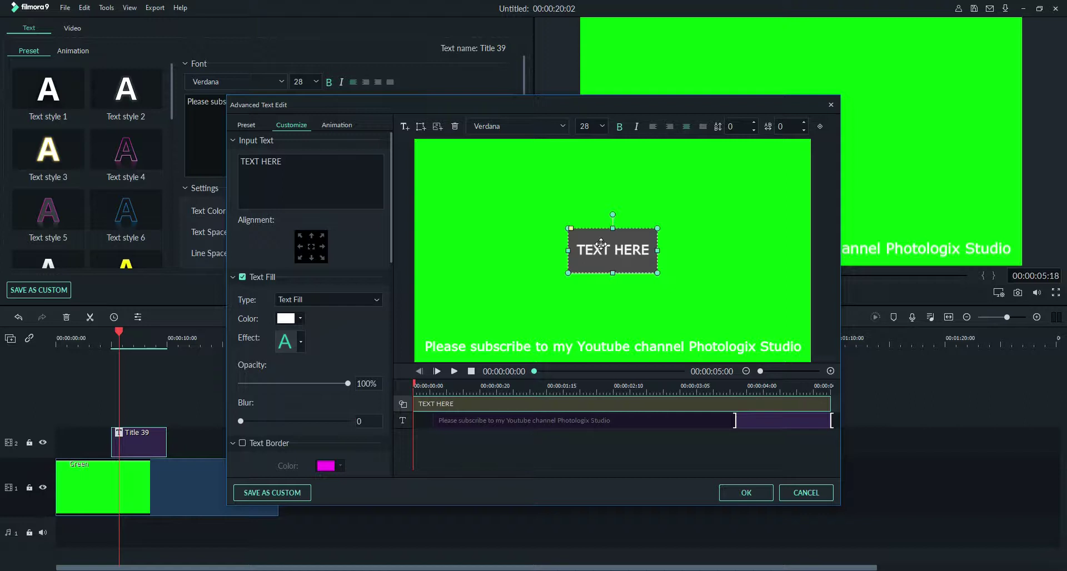
click(242, 278)
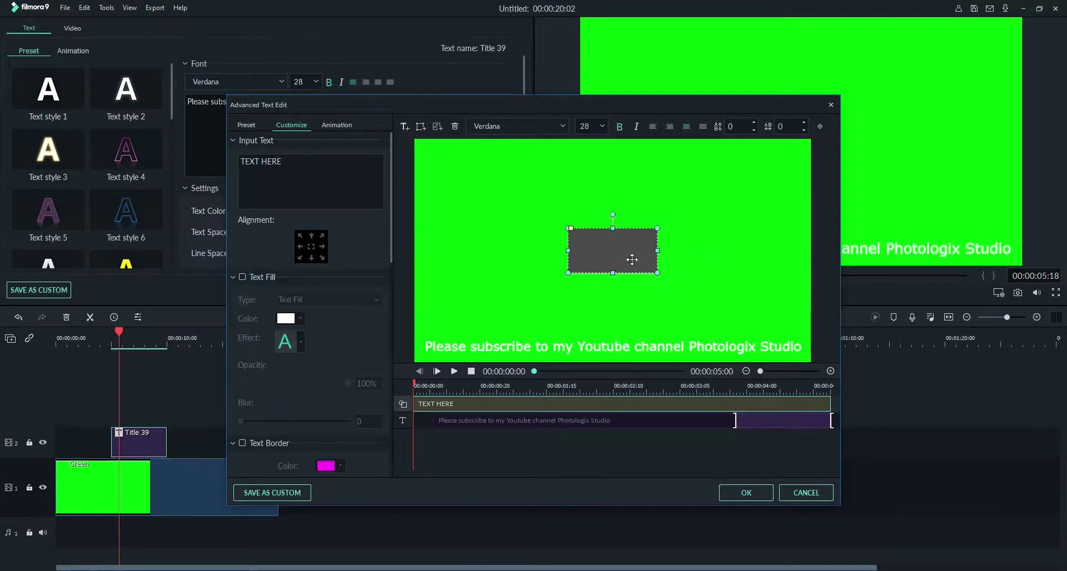
drag(629, 229, 828, 340)
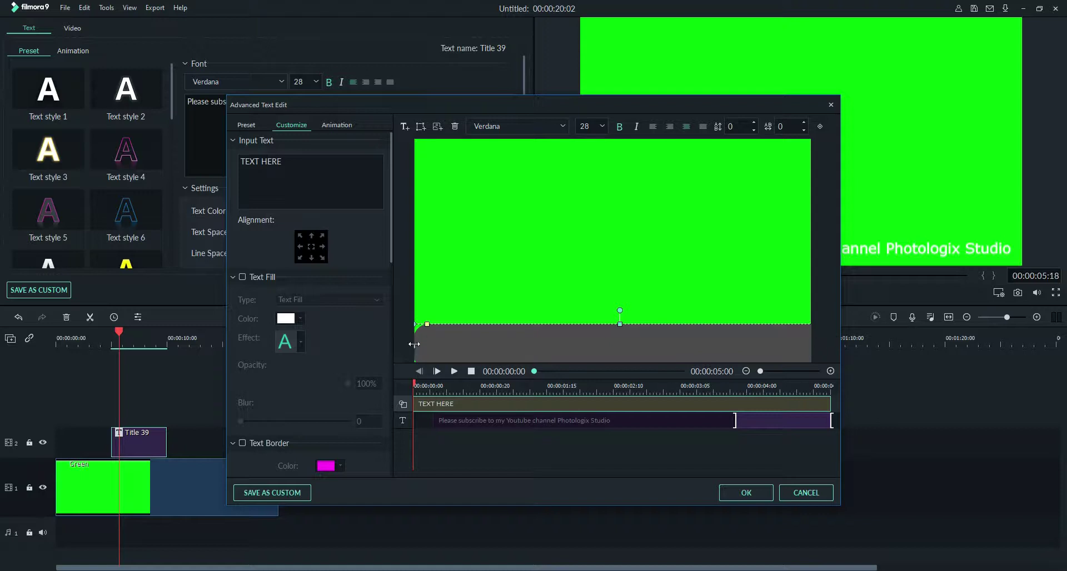
drag(414, 348, 401, 348)
click(638, 325)
drag(610, 324, 609, 338)
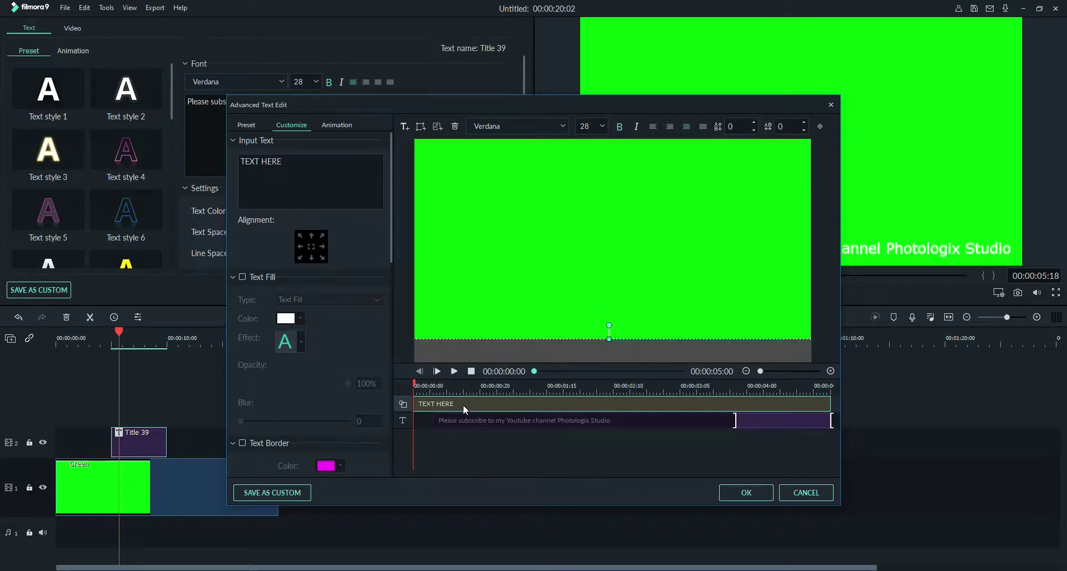
- Put the subscribe text layer above the bar and nudge the caption down slightly
click(460, 425)
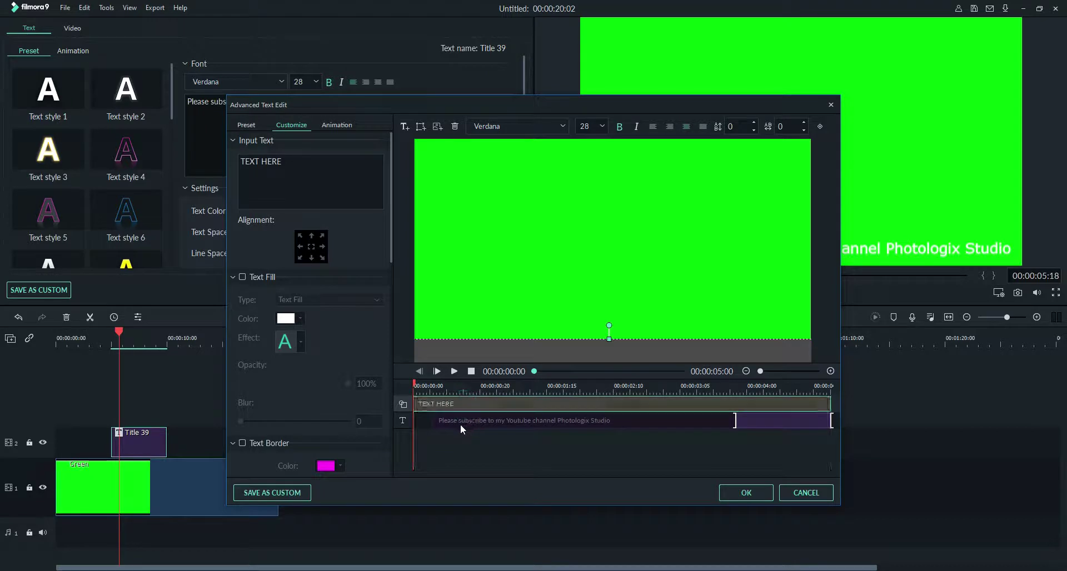
drag(455, 422, 458, 403)
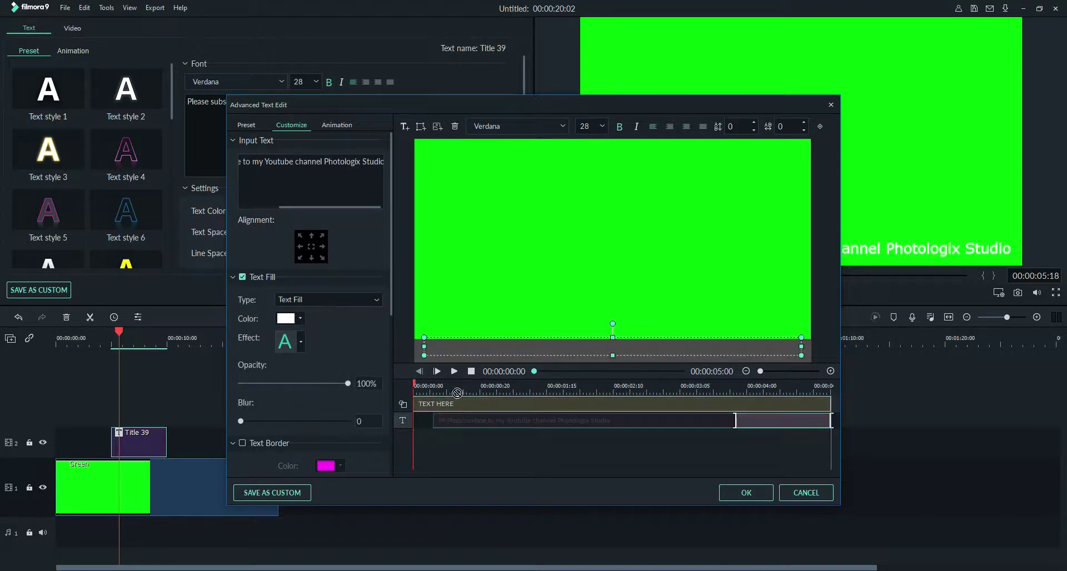
drag(457, 393, 405, 406)
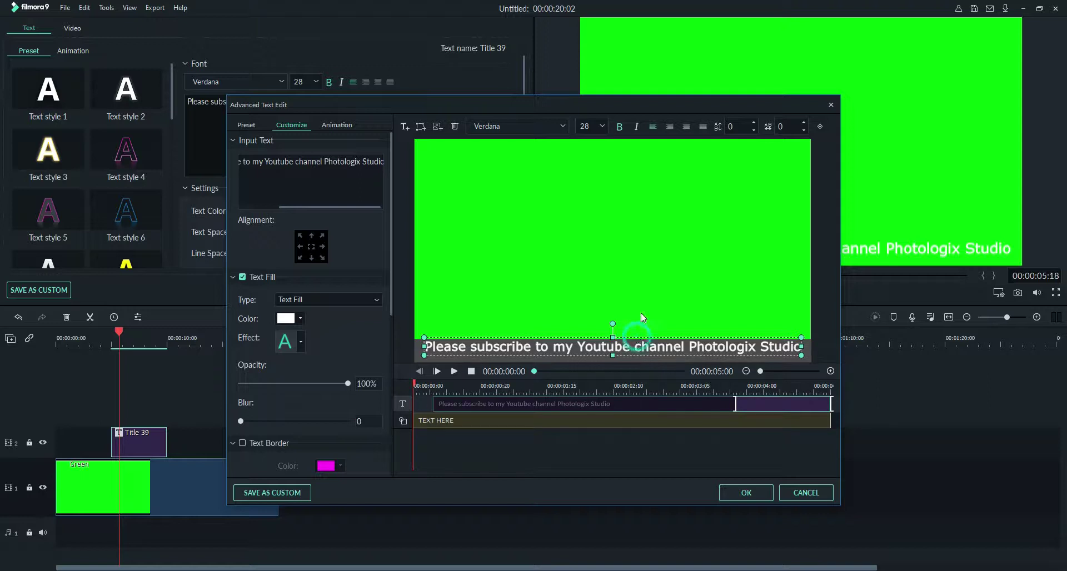
key(Down)
key(Down)
key(Down)
key(Down)
key(Down)
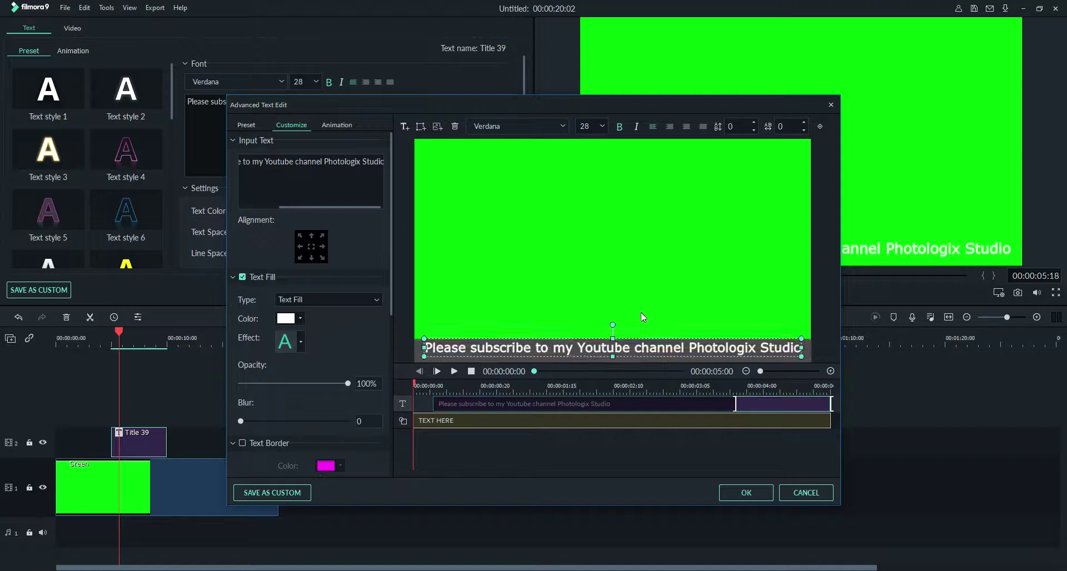
key(Down)
key(Down)
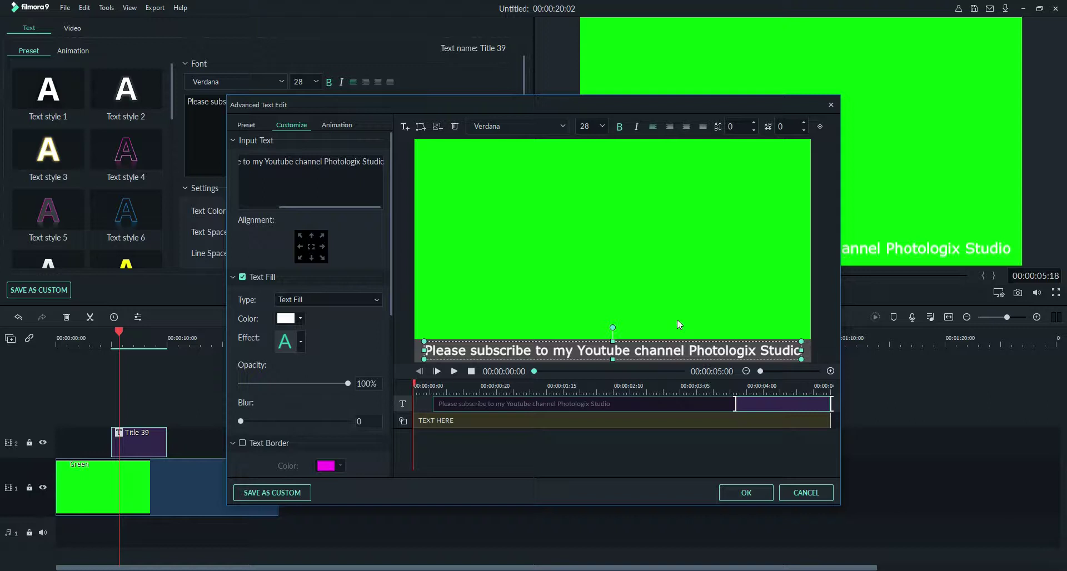
click(809, 351)
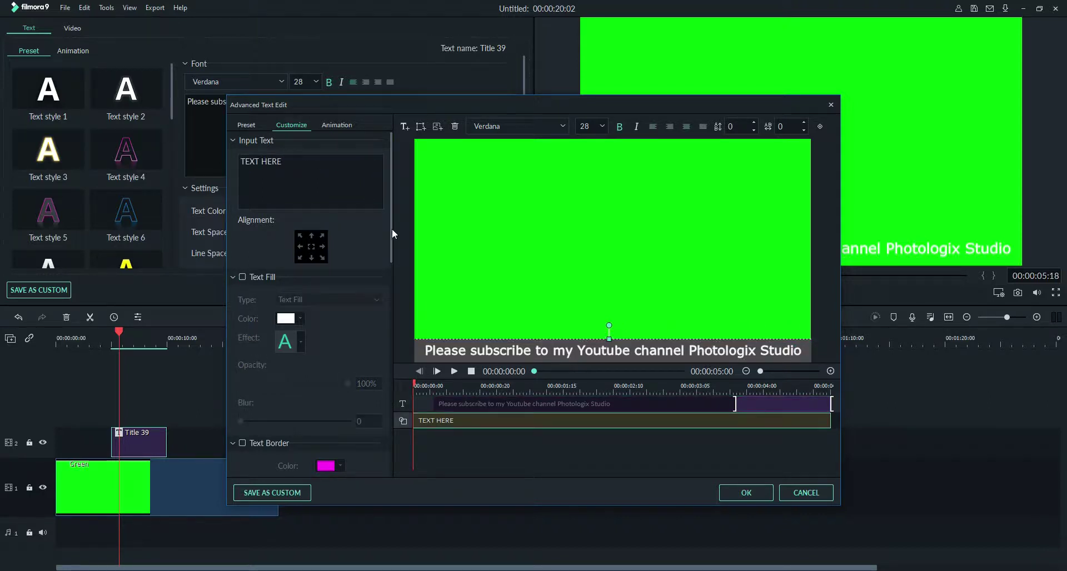
- Set the bar's Shape Fill to dark grey after trying crimson and teal
drag(392, 234, 402, 359)
scroll(311, 333, down, 5)
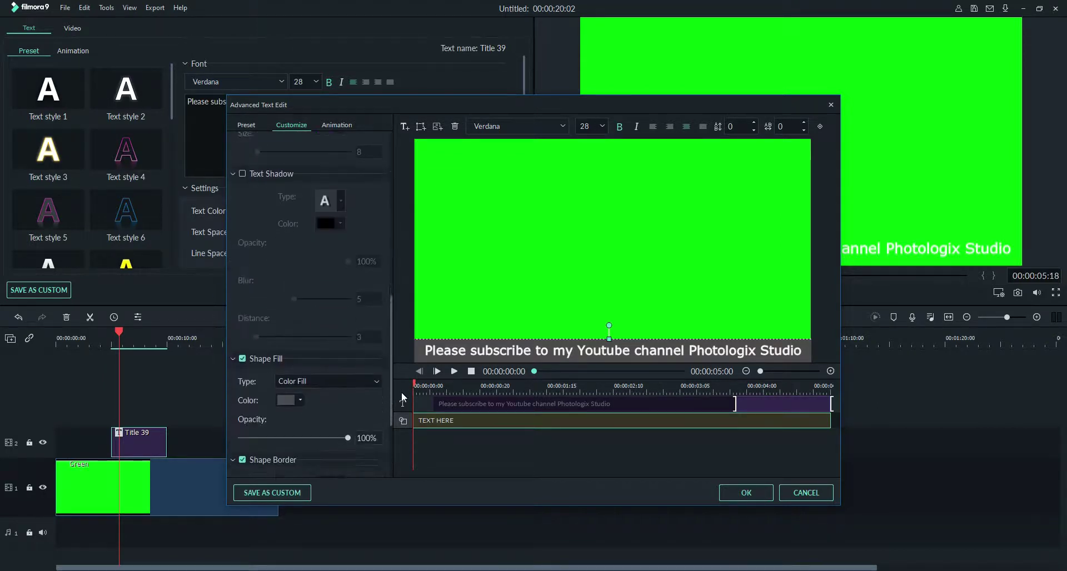
click(302, 338)
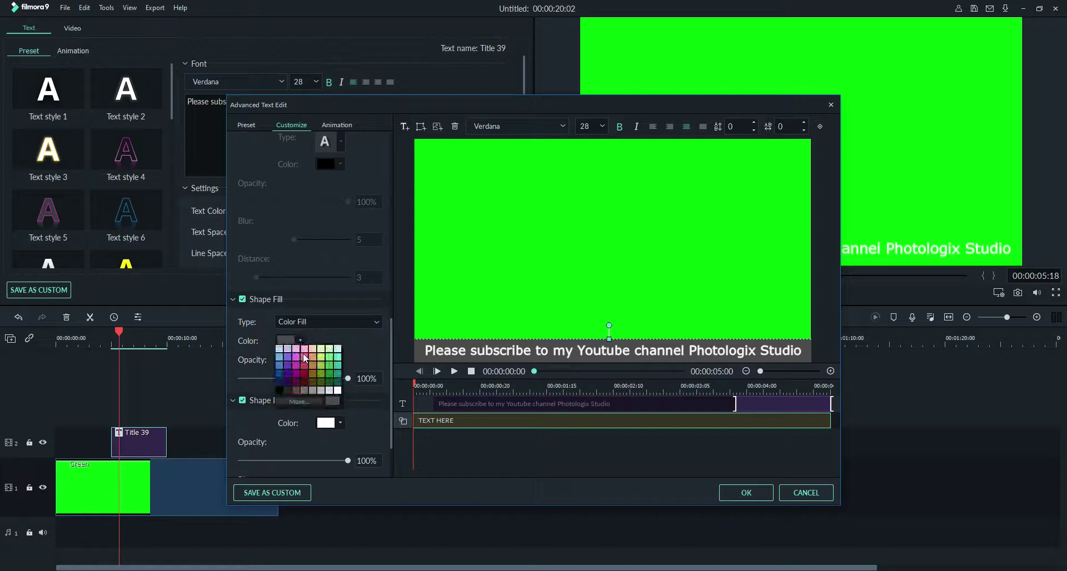
click(305, 366)
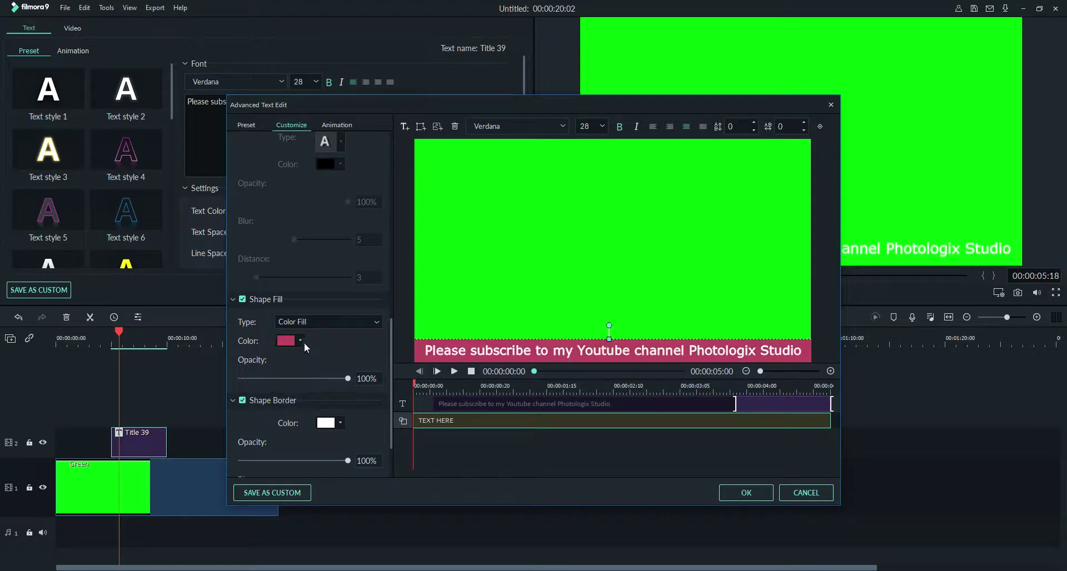
click(299, 341)
click(337, 371)
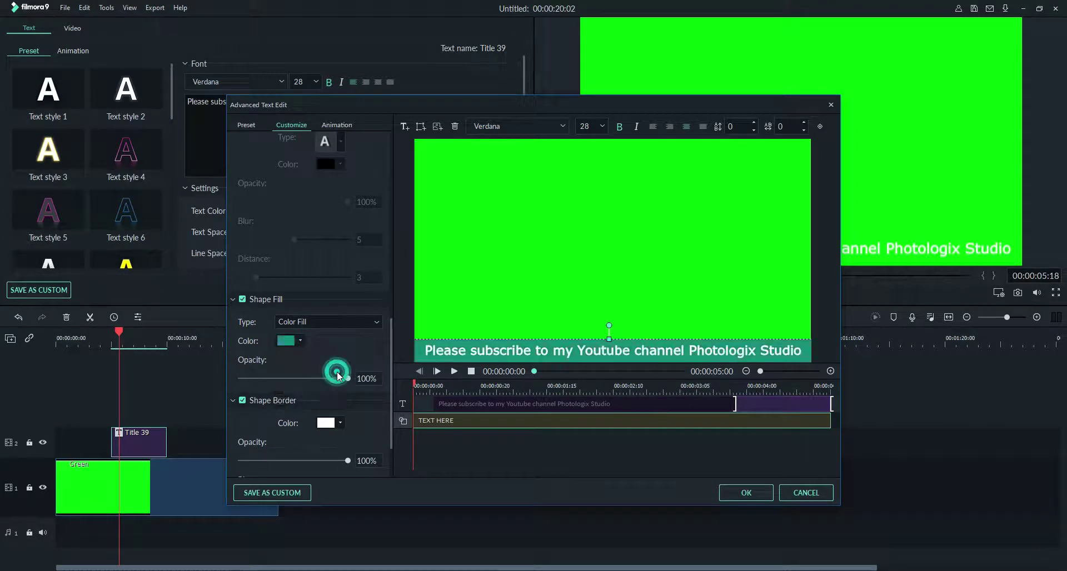
click(300, 341)
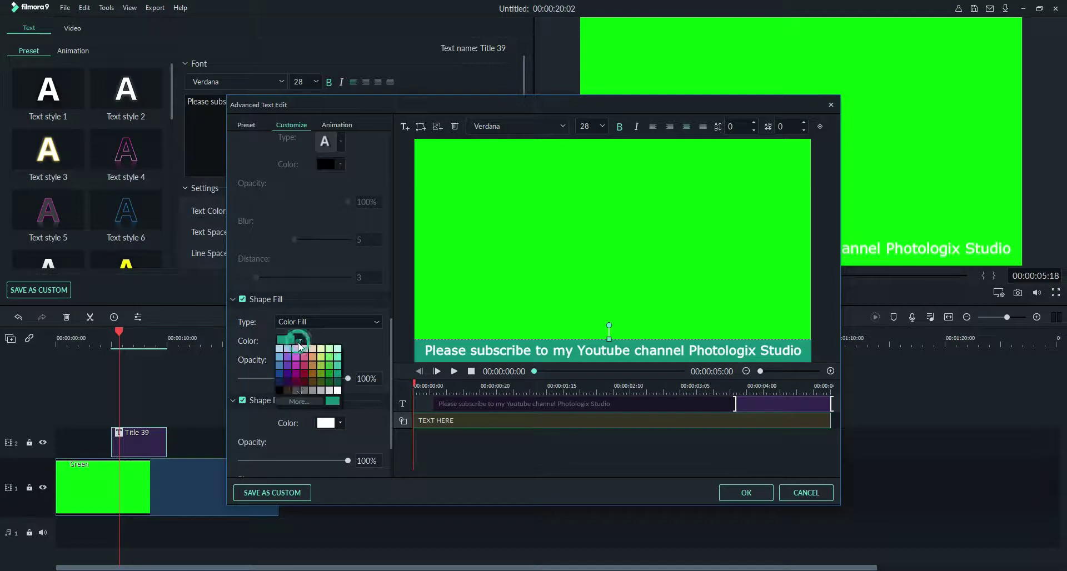
click(296, 390)
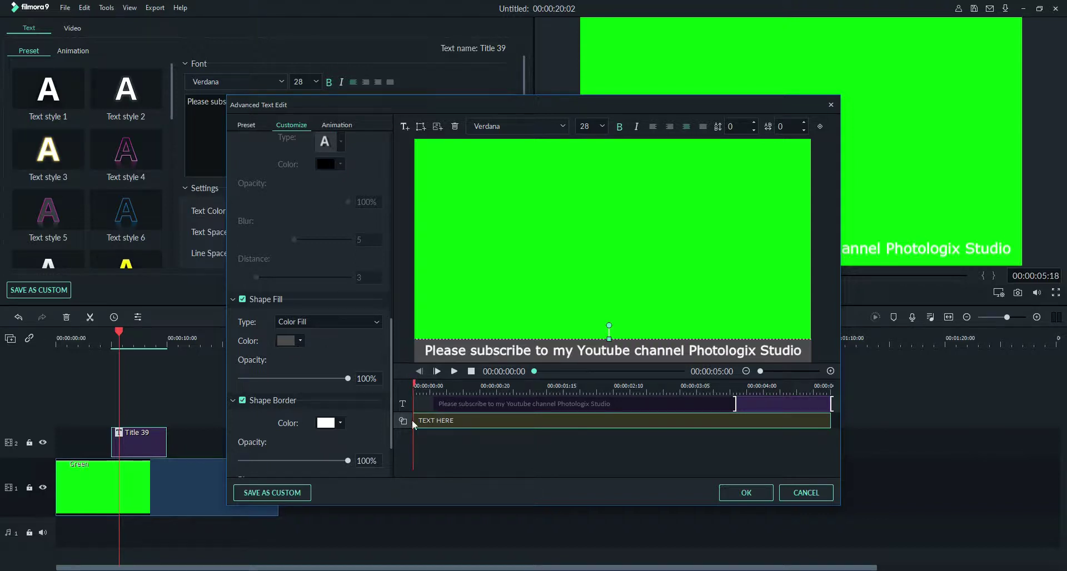
- Give the caption text a black shadow at 100% opacity, blur 5, distance 4
click(456, 356)
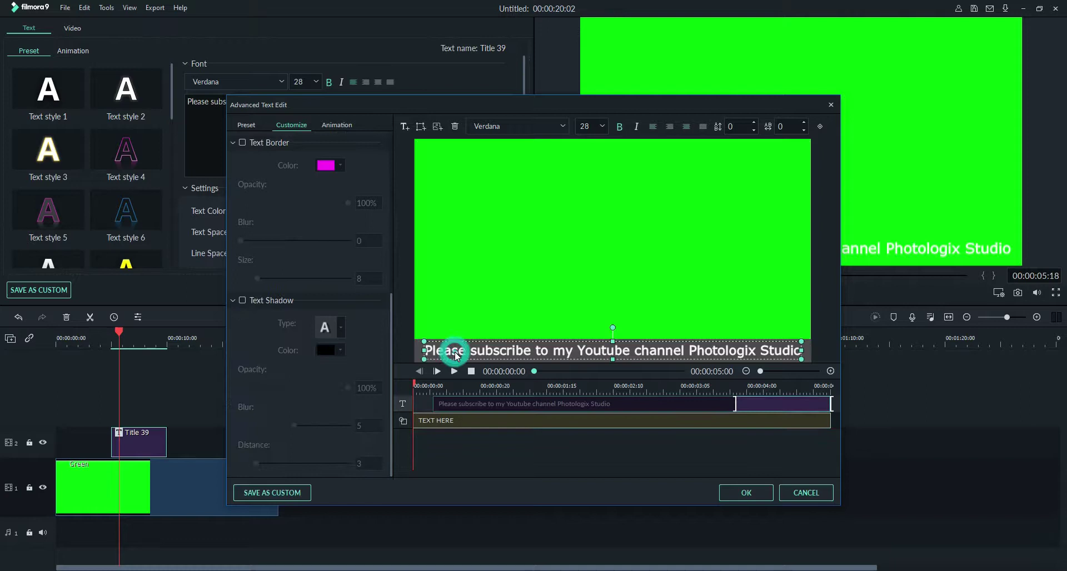
drag(392, 371, 392, 345)
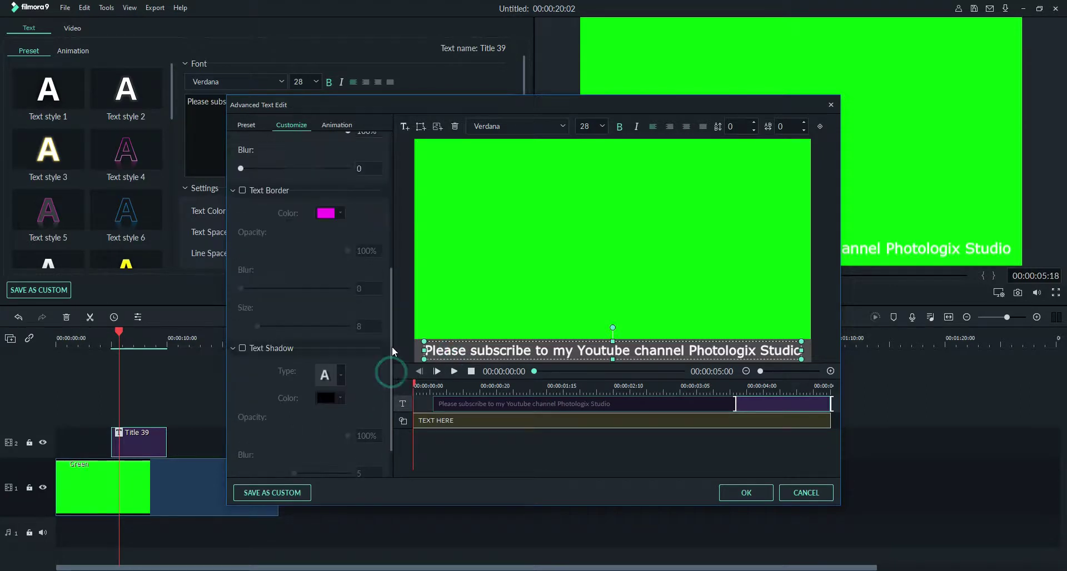
click(242, 349)
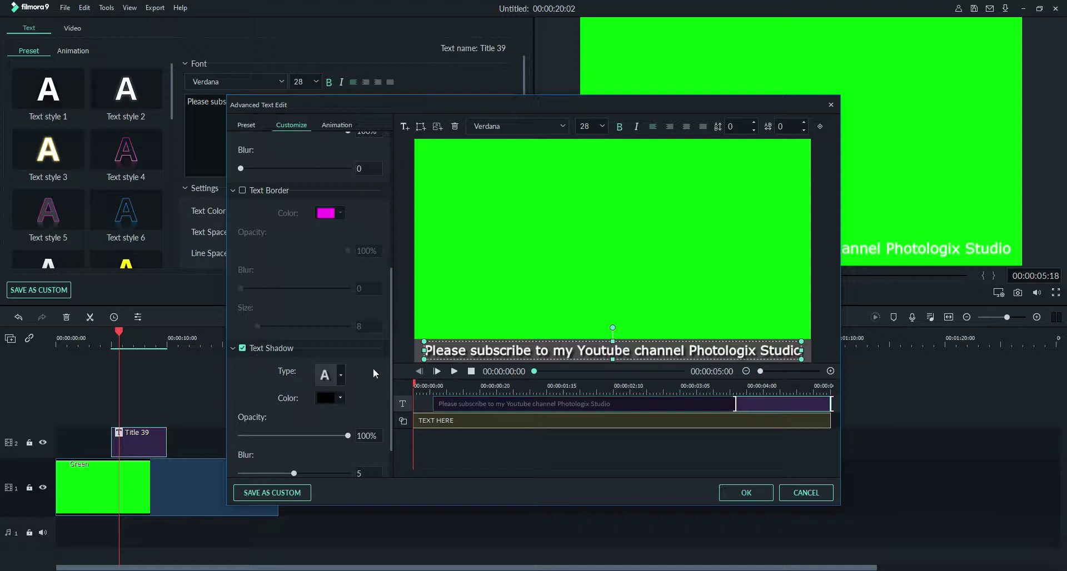
drag(391, 348, 393, 388)
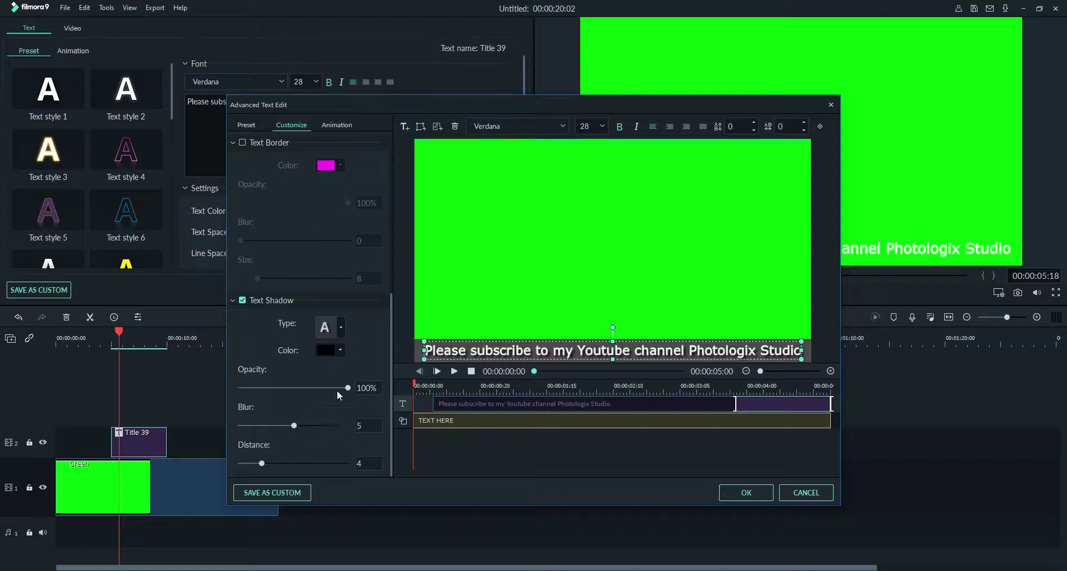
drag(391, 433, 345, 315)
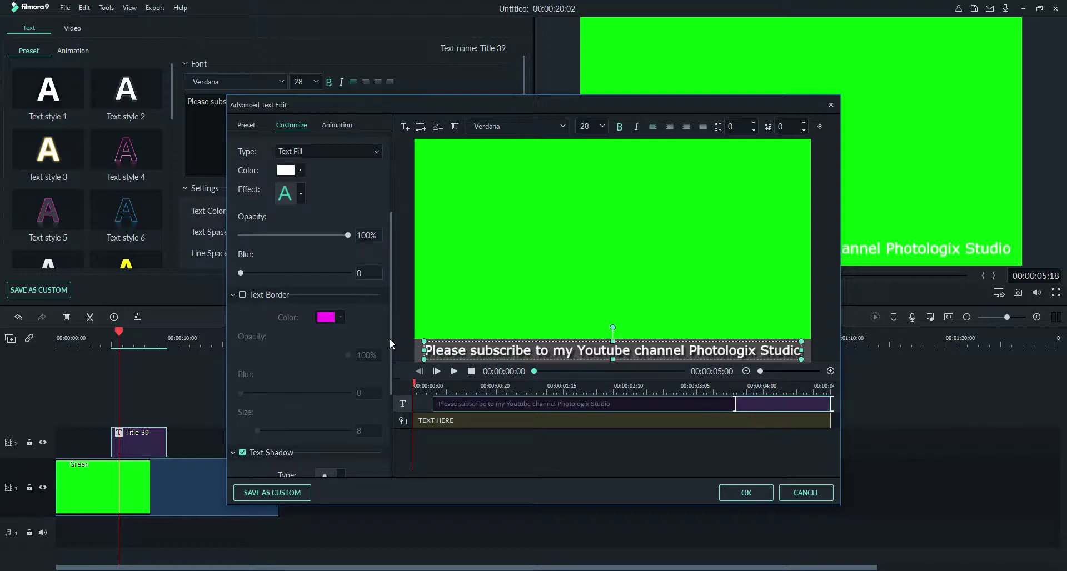
drag(392, 340, 399, 256)
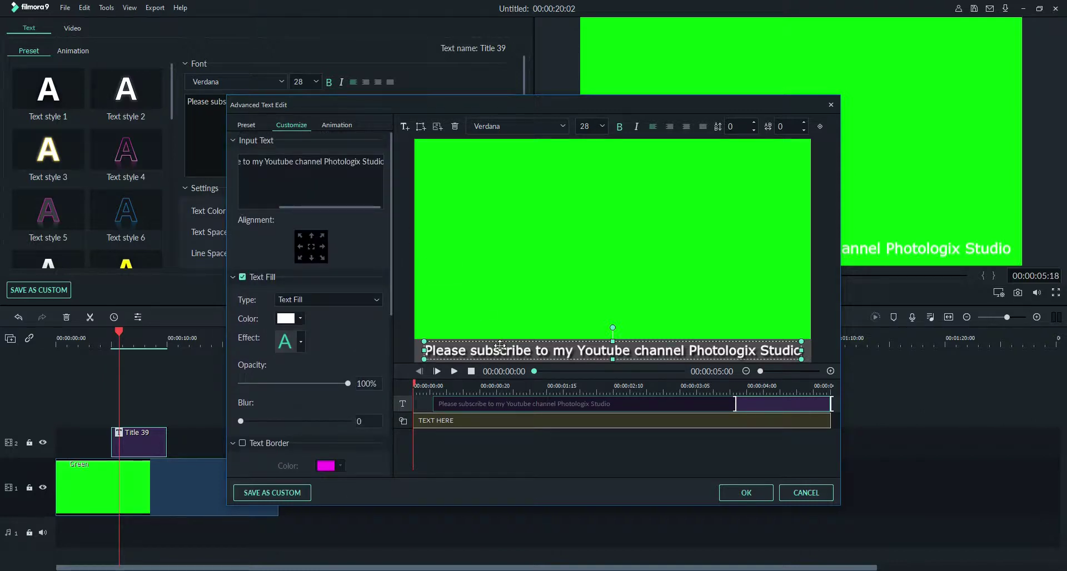
- Apply the Left Roll animation preset to the subscribe caption text
click(330, 126)
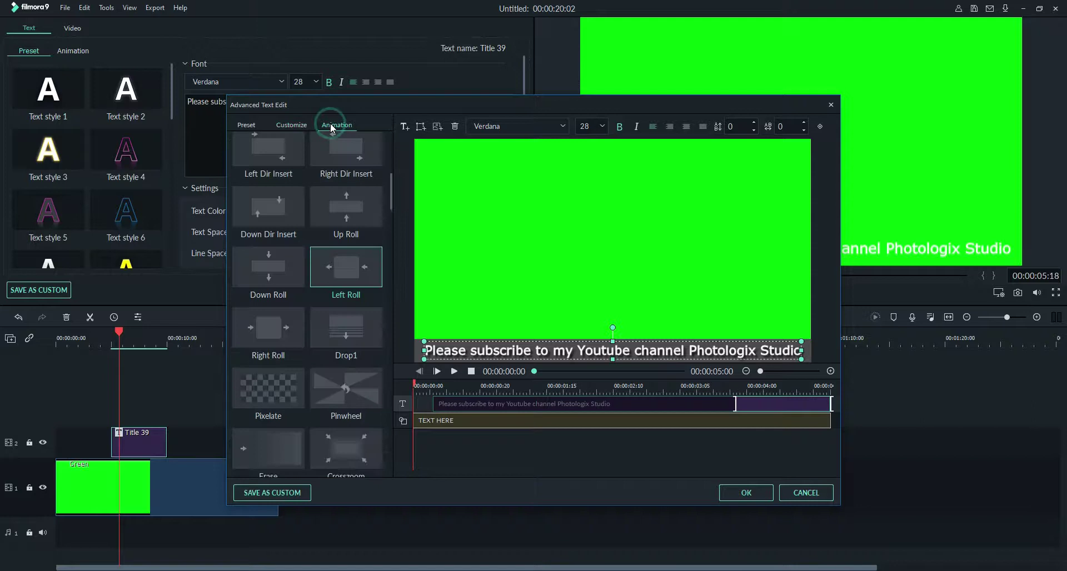
double_click(357, 277)
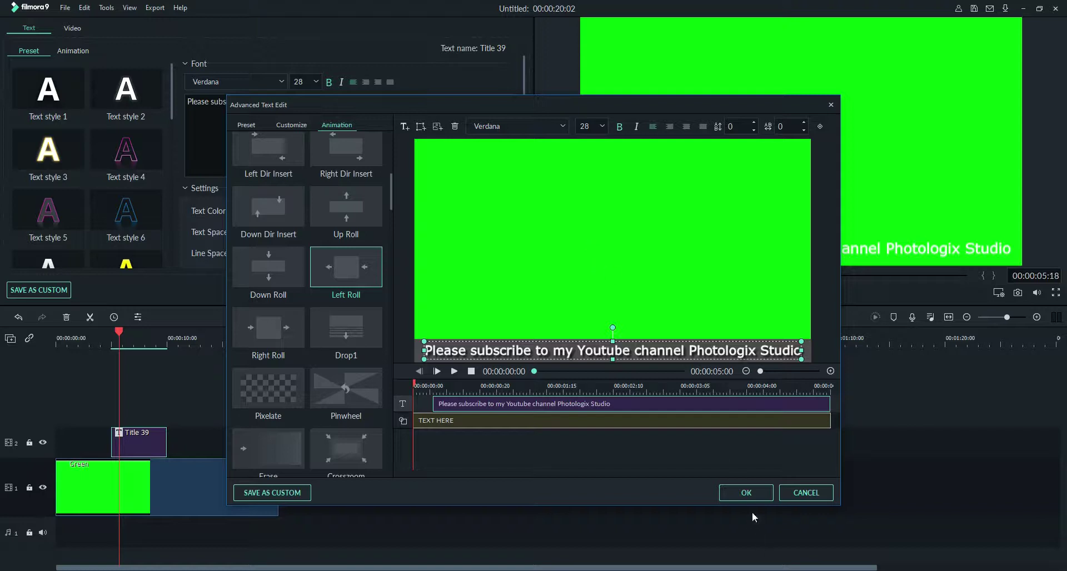
- Confirm the title edits and close both text editing windows
click(755, 492)
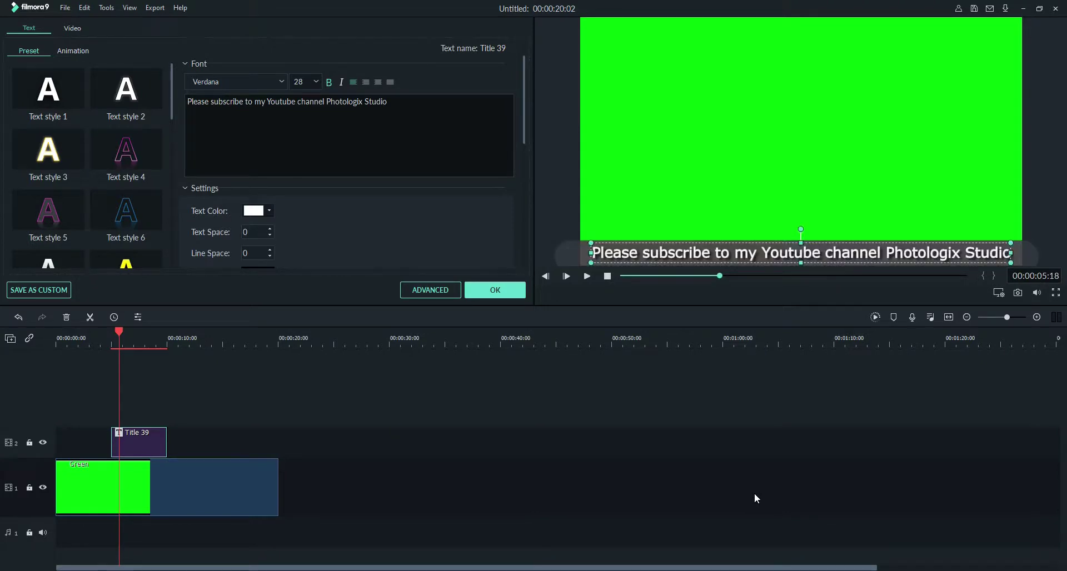
click(1047, 185)
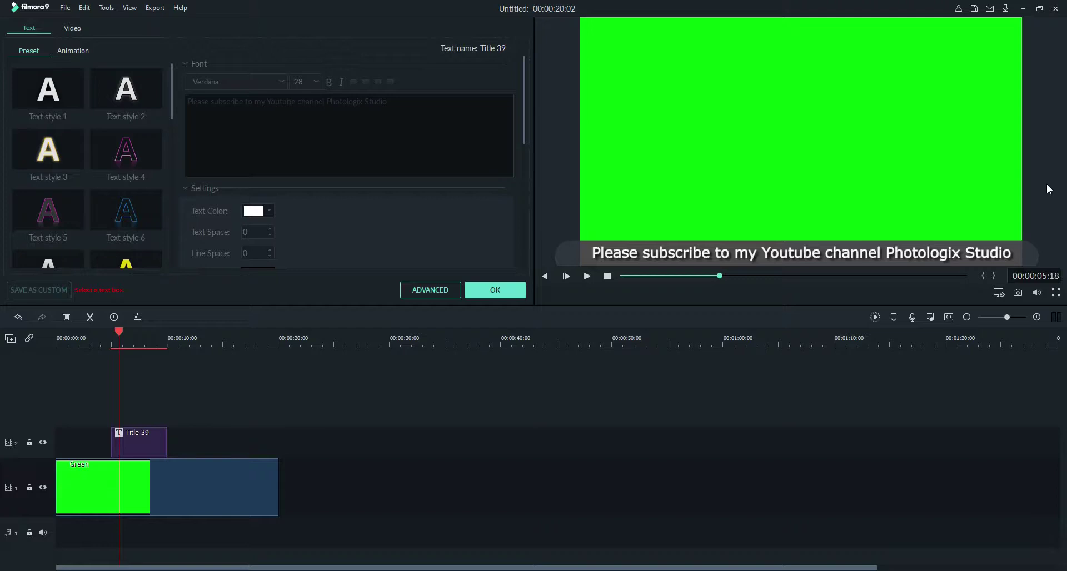
click(496, 294)
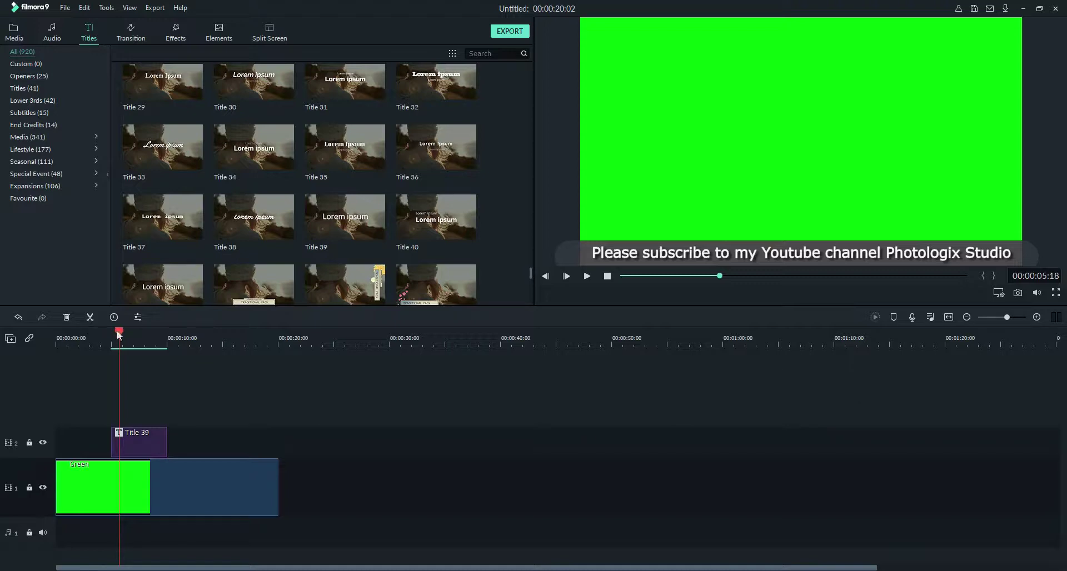
- Play the sequence from the start to check the scroll, then move Title 39 to 0:00
drag(120, 331, 47, 331)
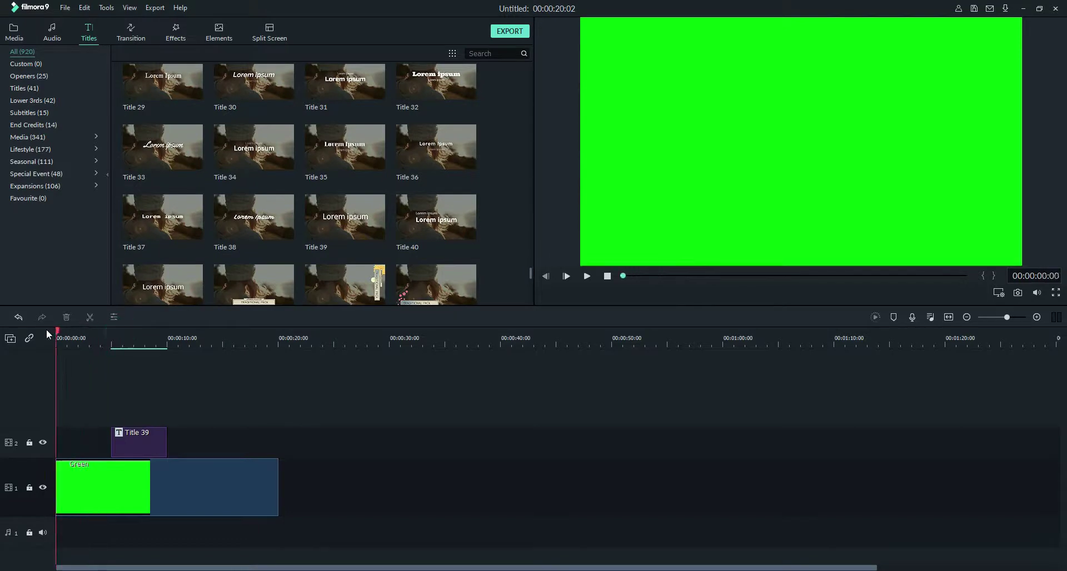
click(587, 276)
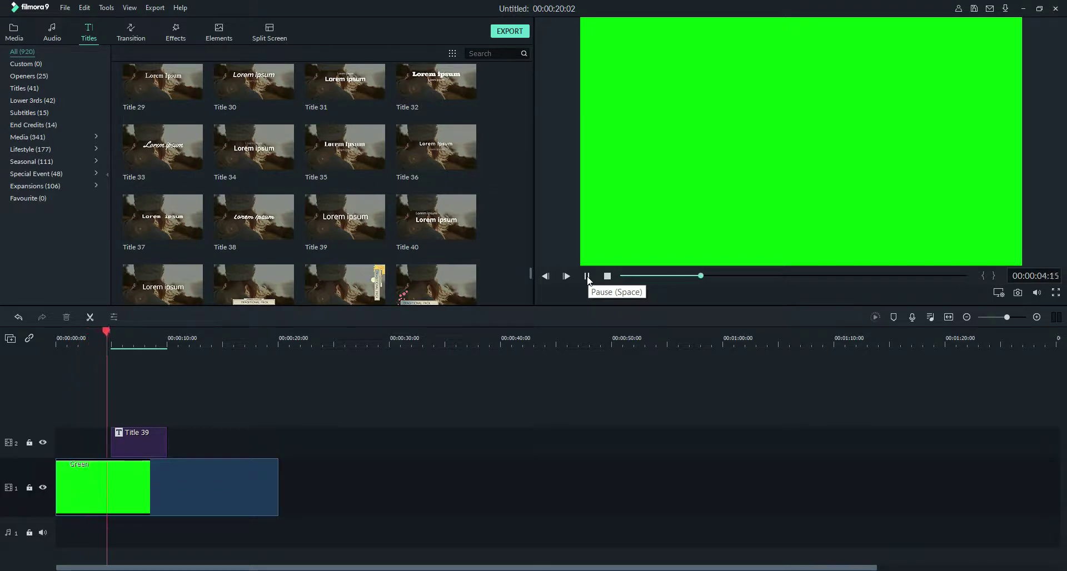
click(587, 276)
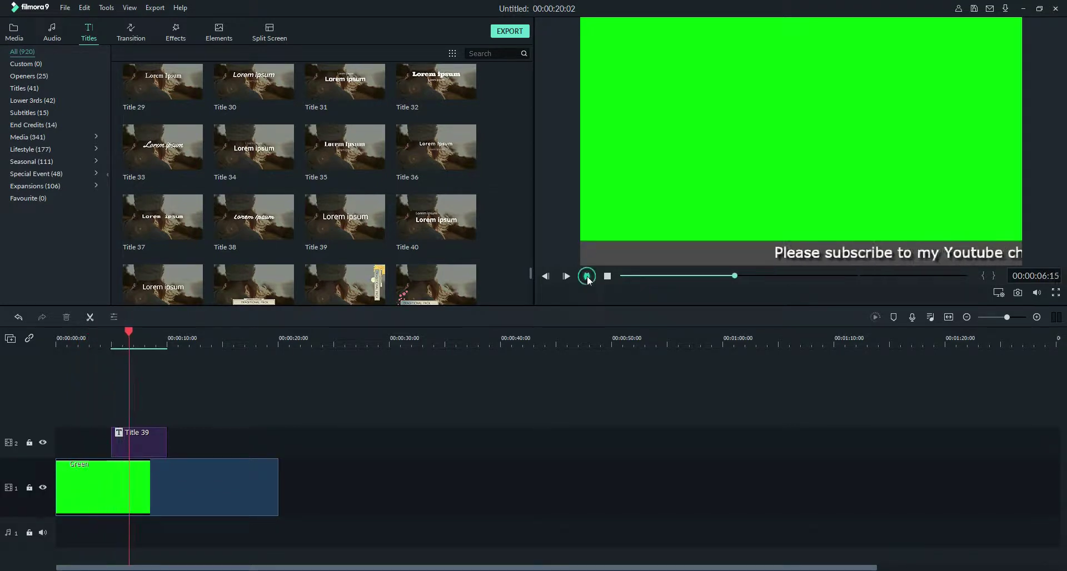
drag(139, 444, 182, 447)
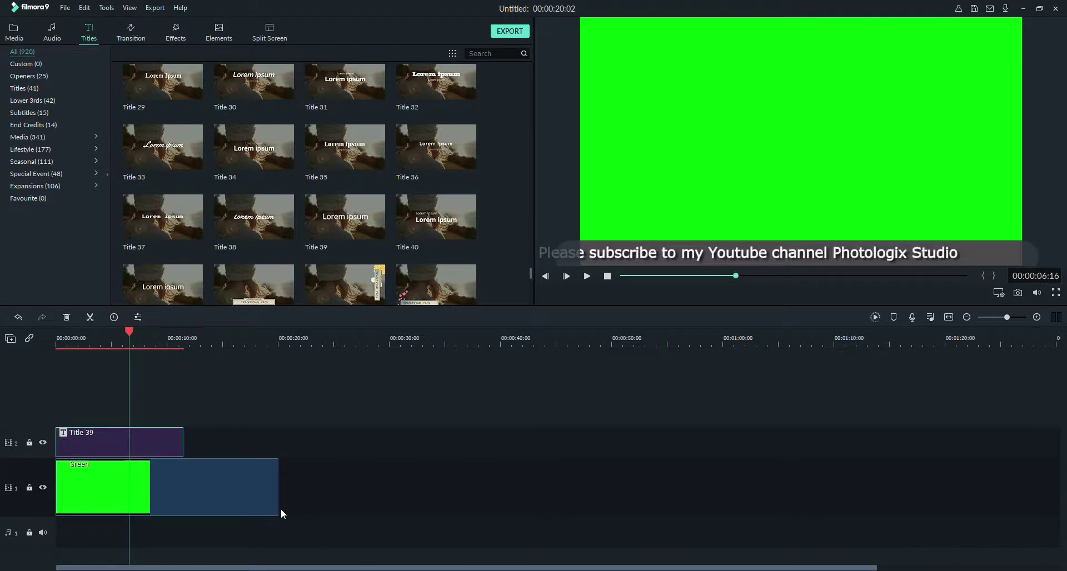
- Trim the Green clip to 00:00:11:13 to match the title and render a preview from the start
click(272, 508)
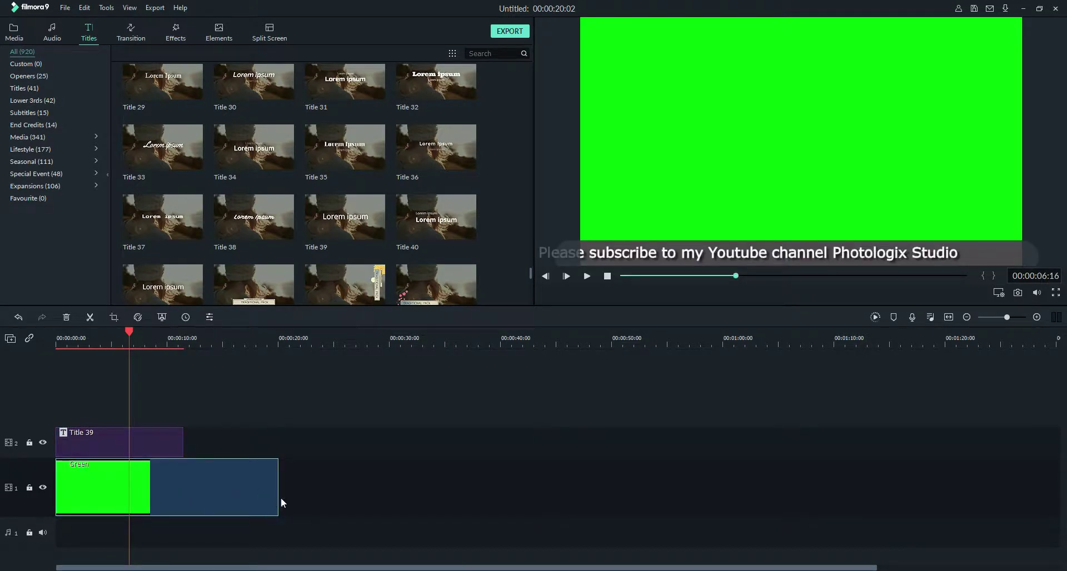
drag(277, 498, 184, 498)
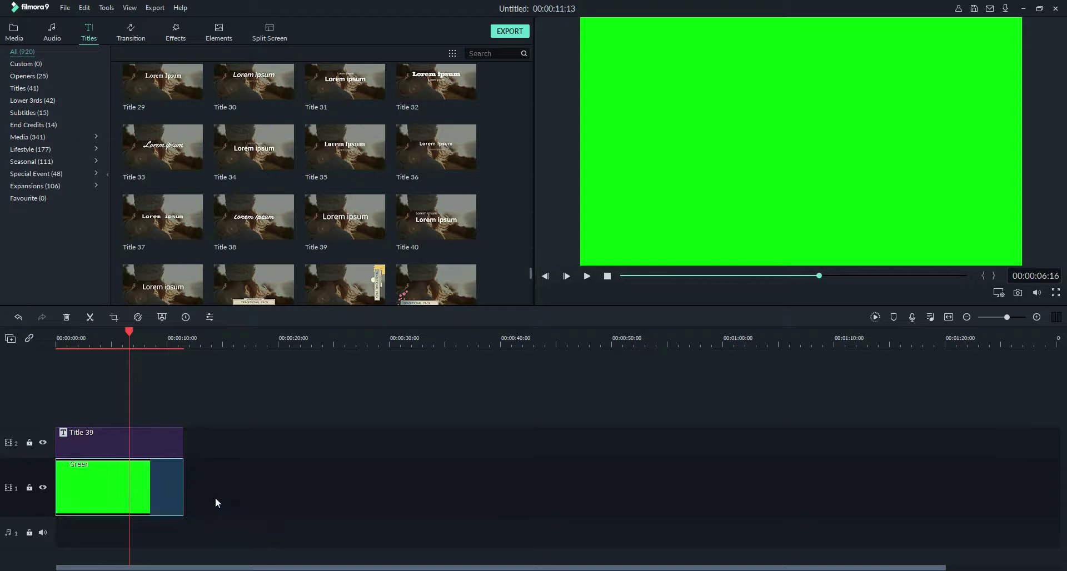
drag(129, 331, 56, 332)
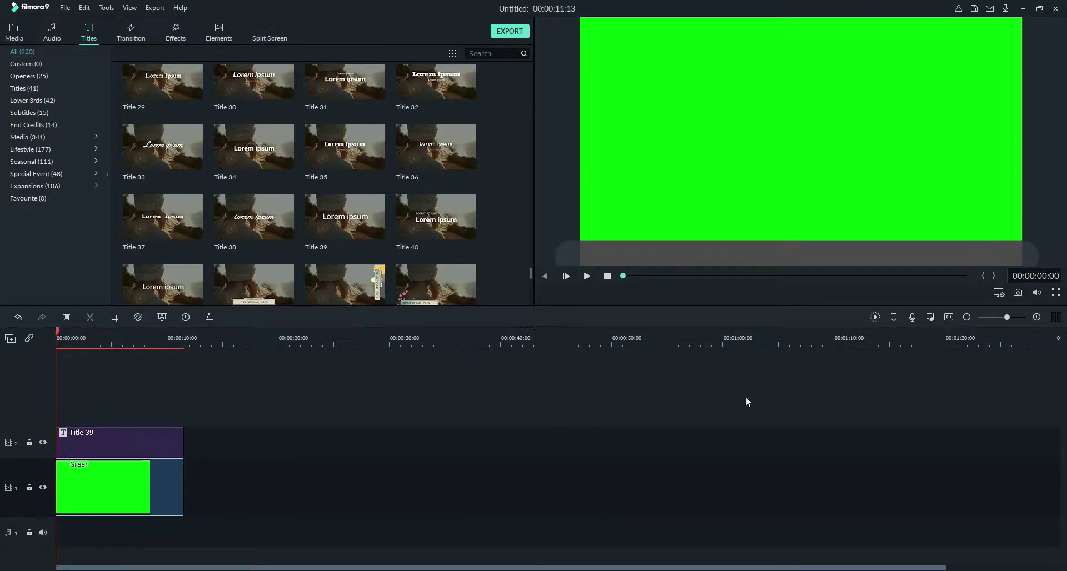
click(875, 317)
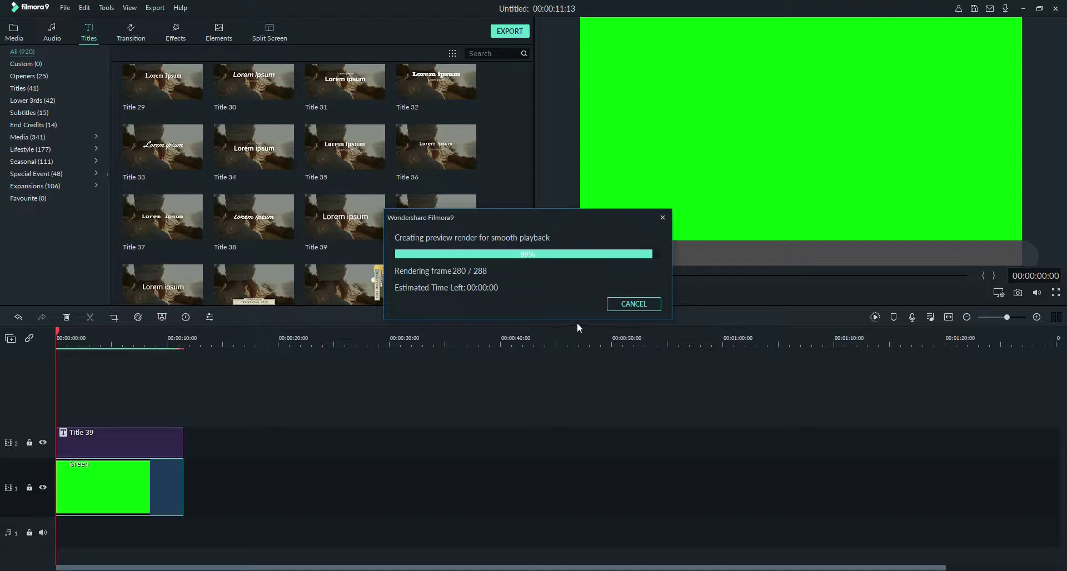
- Play the rendered 00:00:11:13 sequence through once, then stop at 00:00:00:00
click(567, 276)
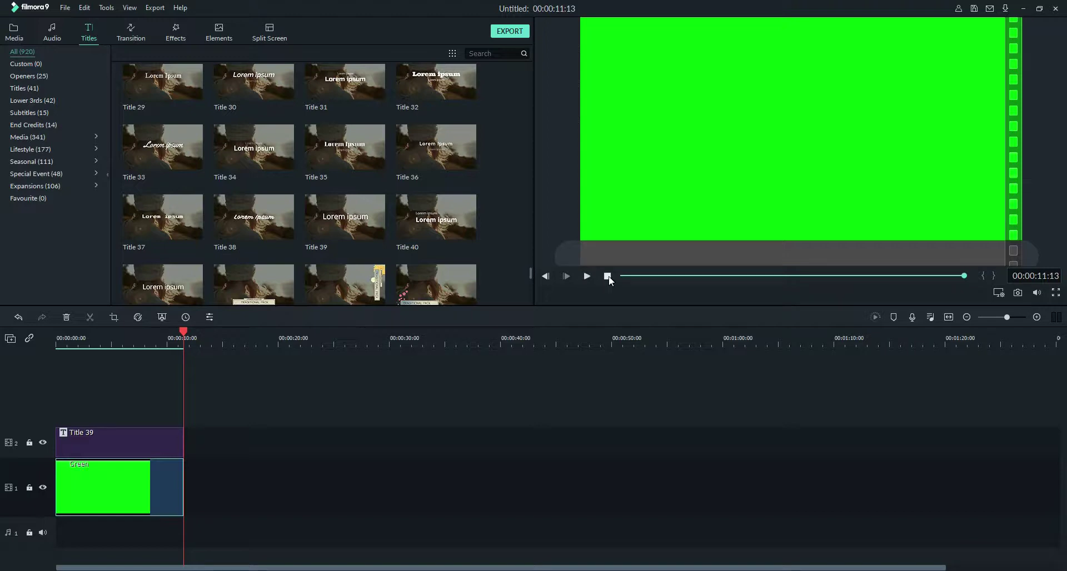
click(608, 277)
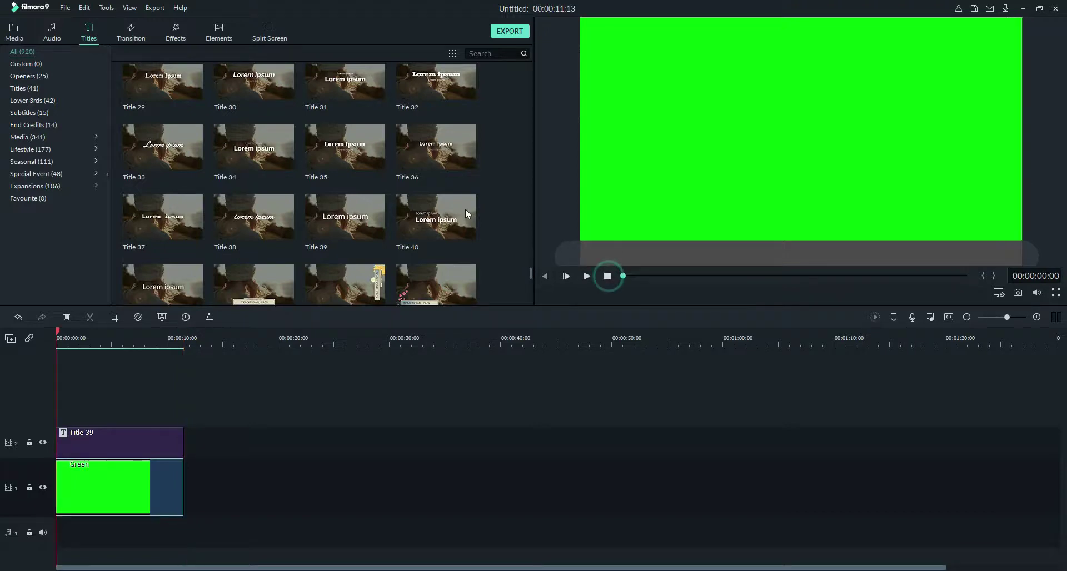
- Name the MP4 export 'Scroll Text Video' and set its frame rate to 24 fps
click(510, 31)
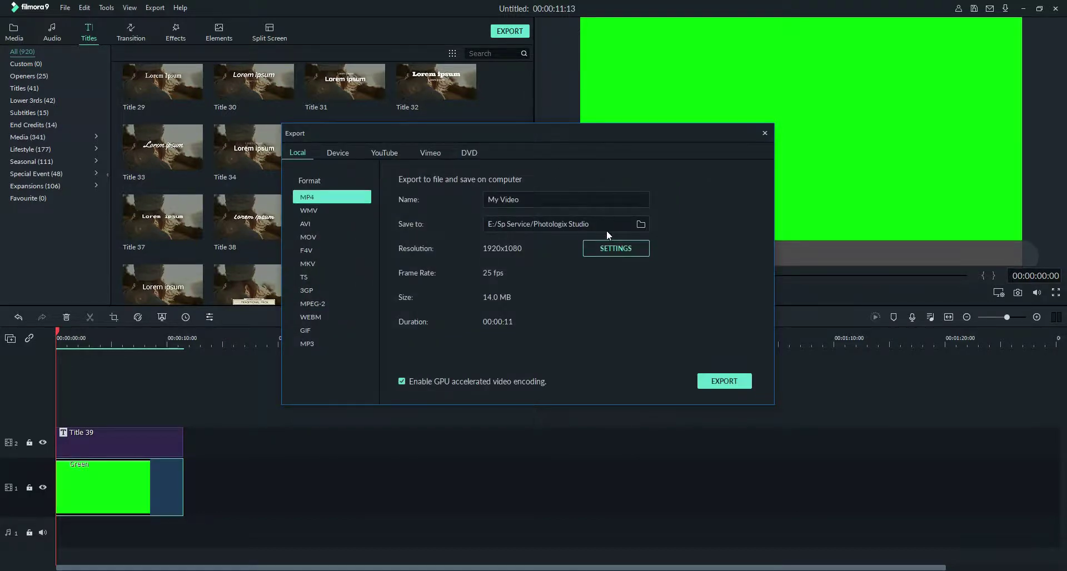
click(529, 203)
text(Scroll Text Video)
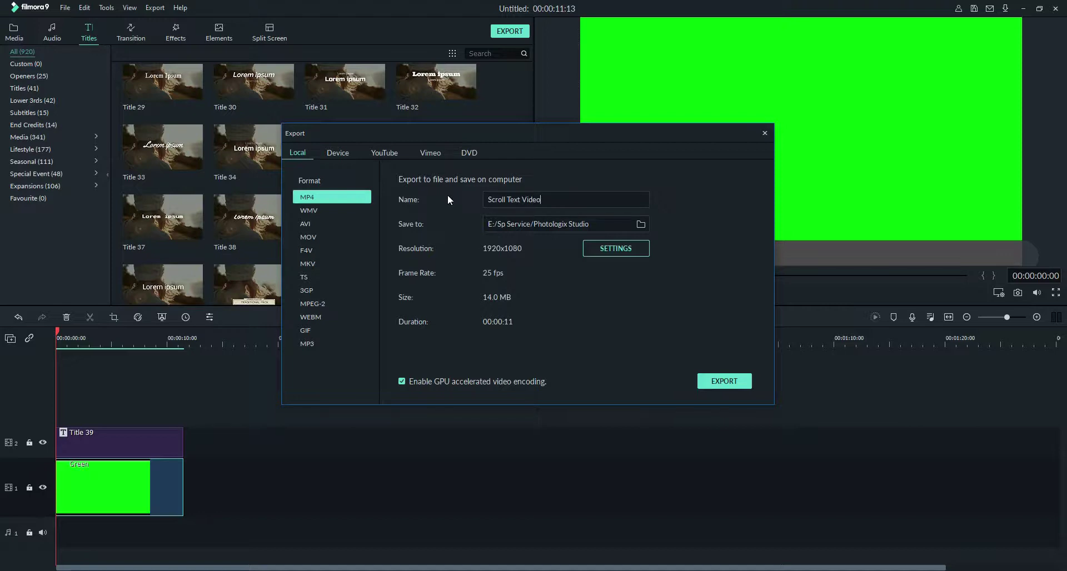
click(616, 250)
click(558, 226)
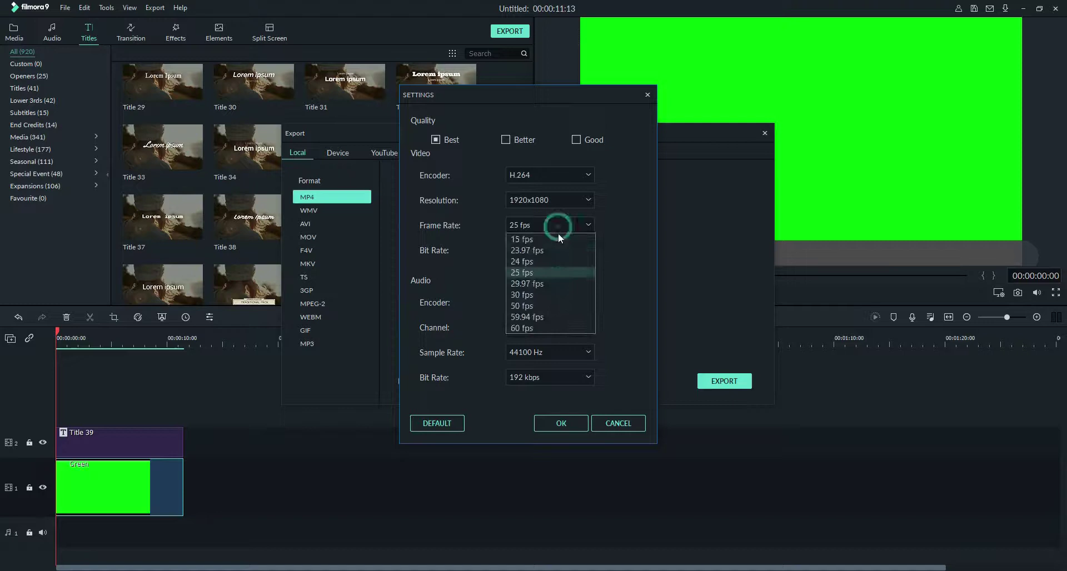
click(559, 261)
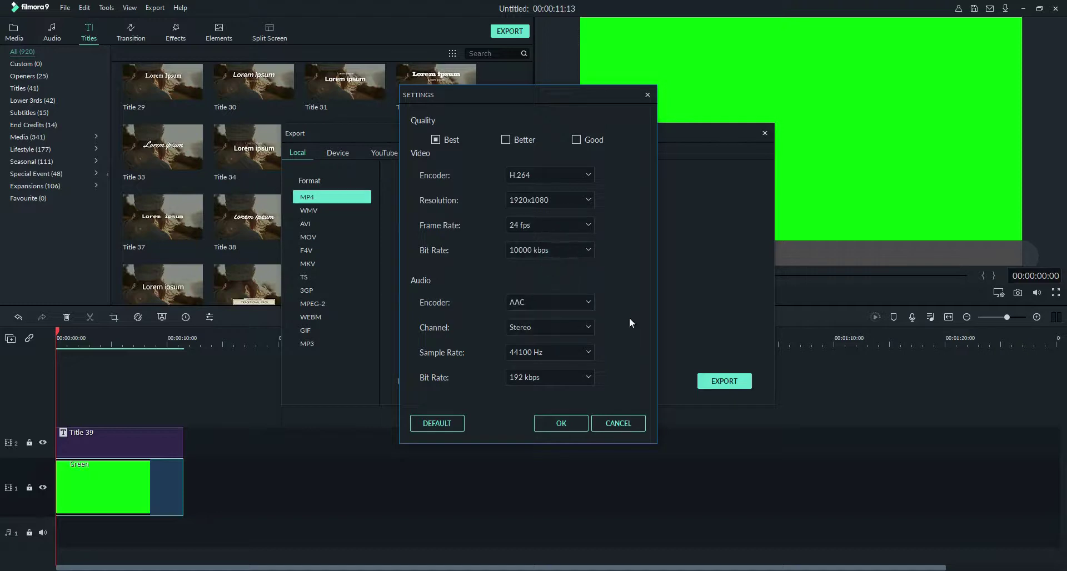
click(576, 423)
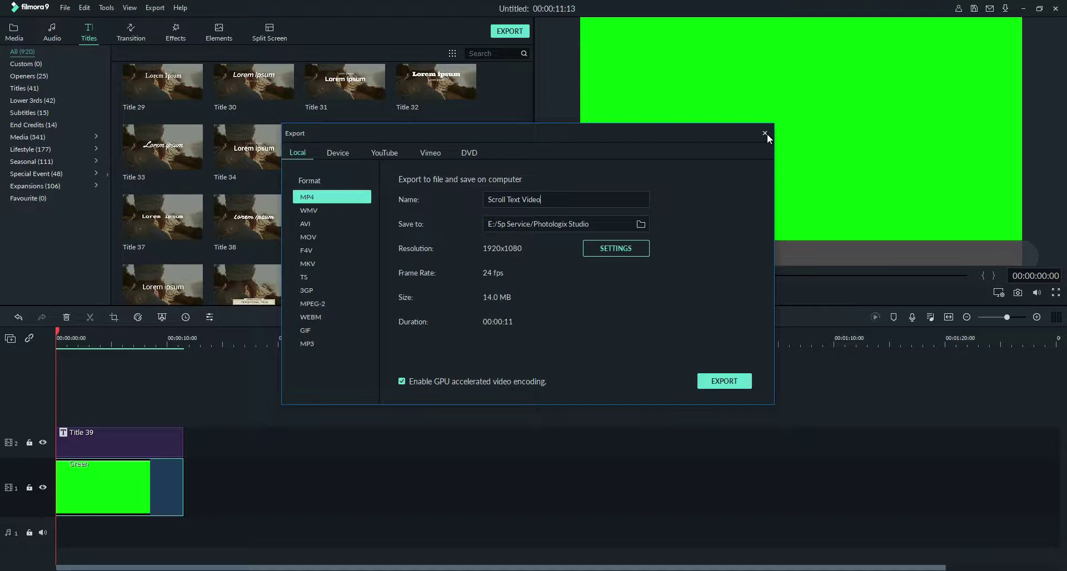
- Cancel the export and delete the Green and Title 39 clips from the timeline
click(765, 134)
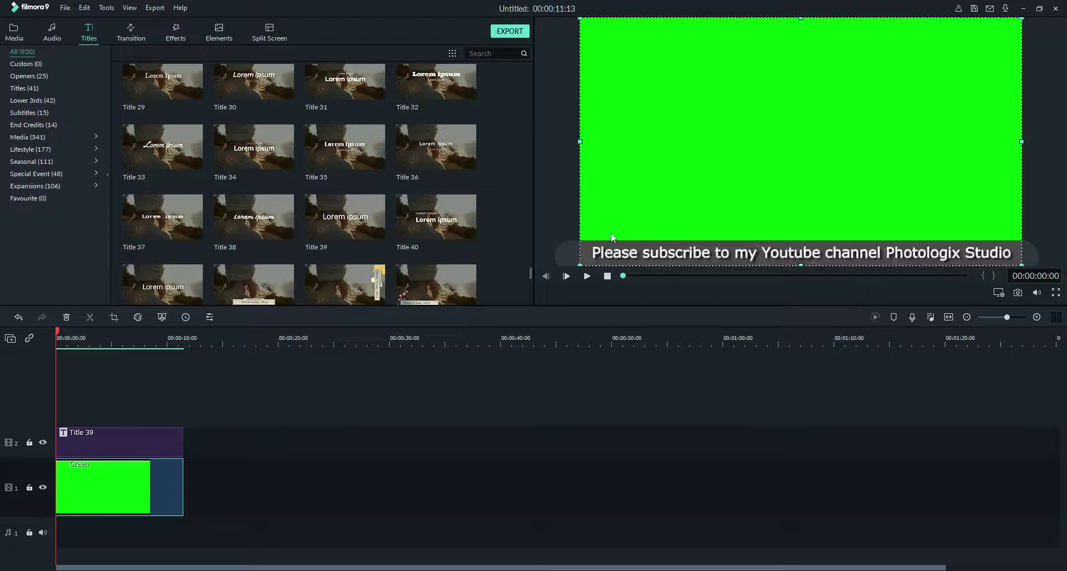
click(172, 483)
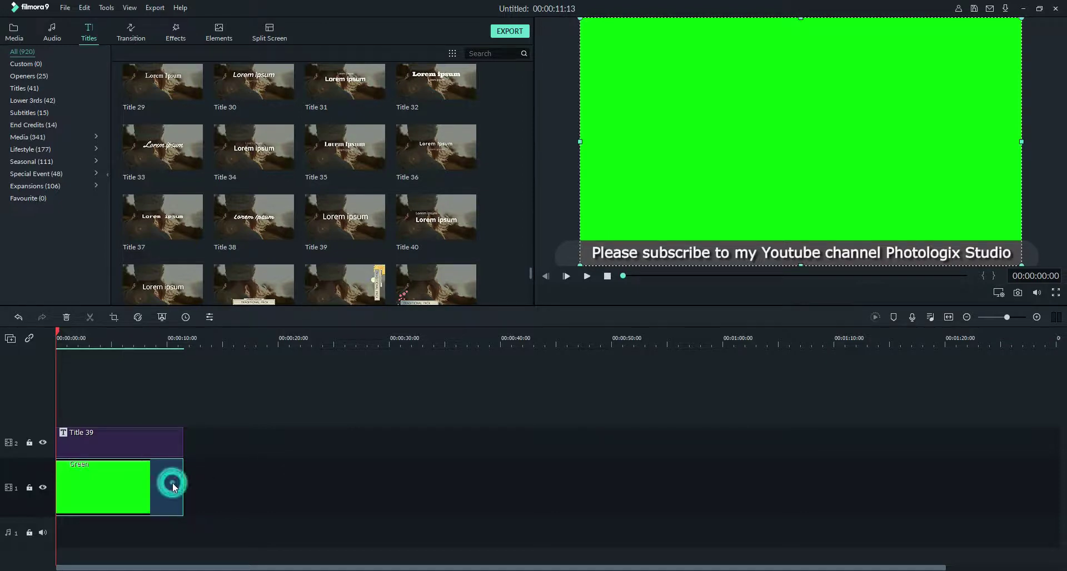
key(Delete)
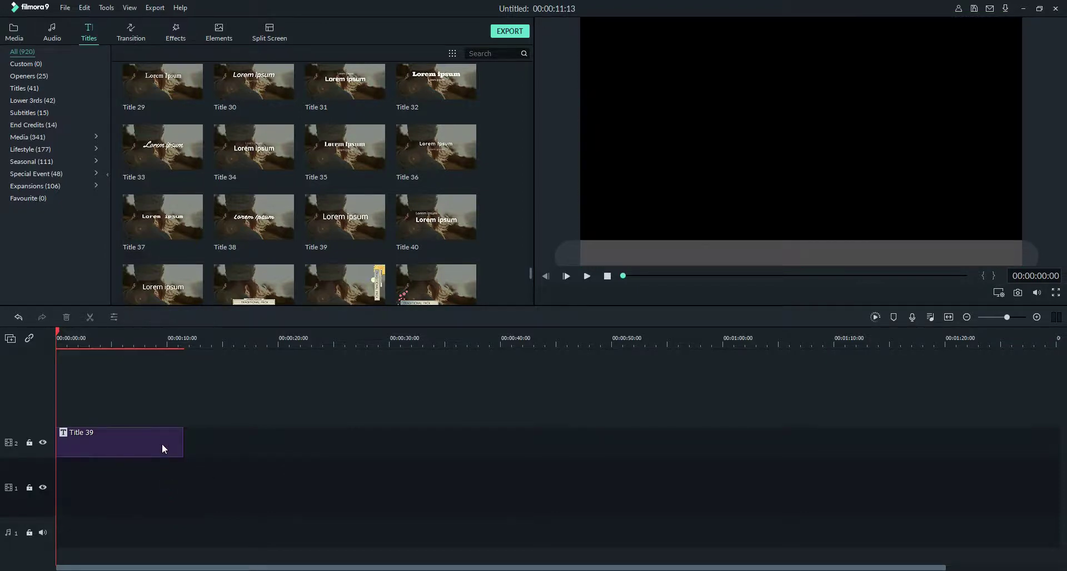
click(162, 444)
key(Delete)
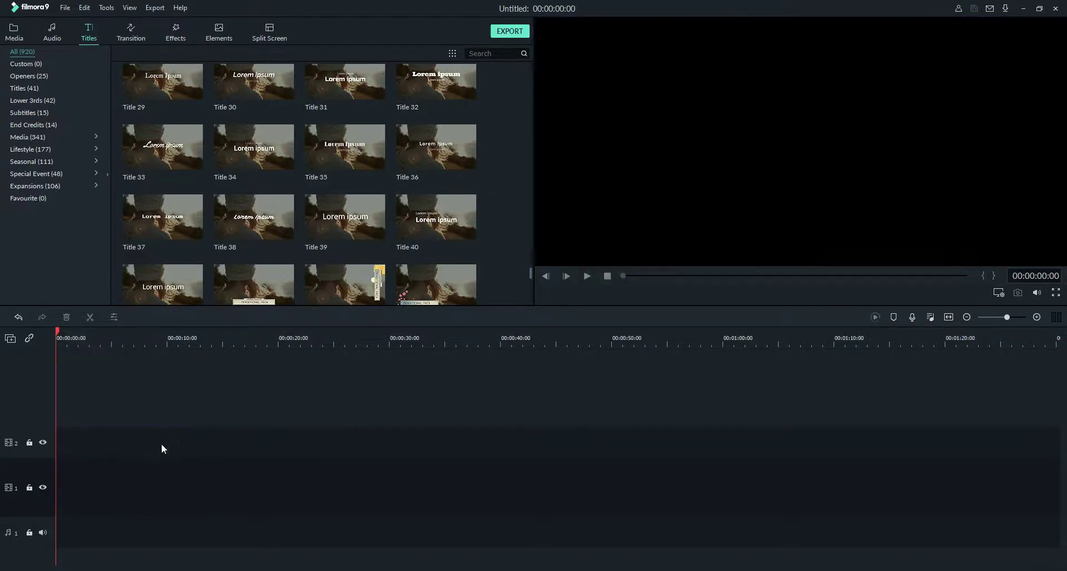
- Import the BG Change PS video from the Photologix Studio folder into the media library
click(14, 33)
click(334, 184)
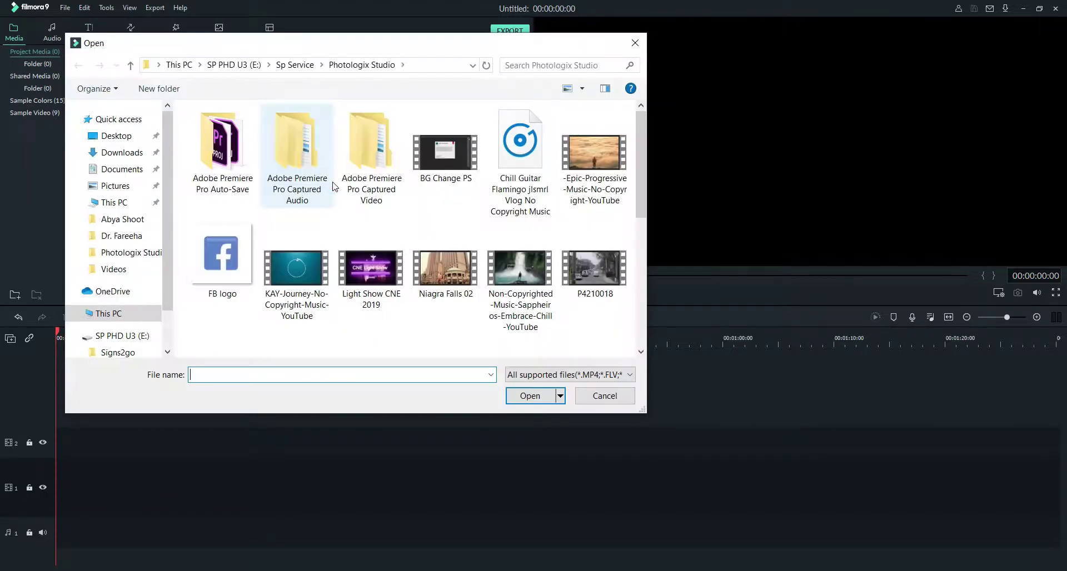
click(640, 165)
drag(639, 164, 643, 141)
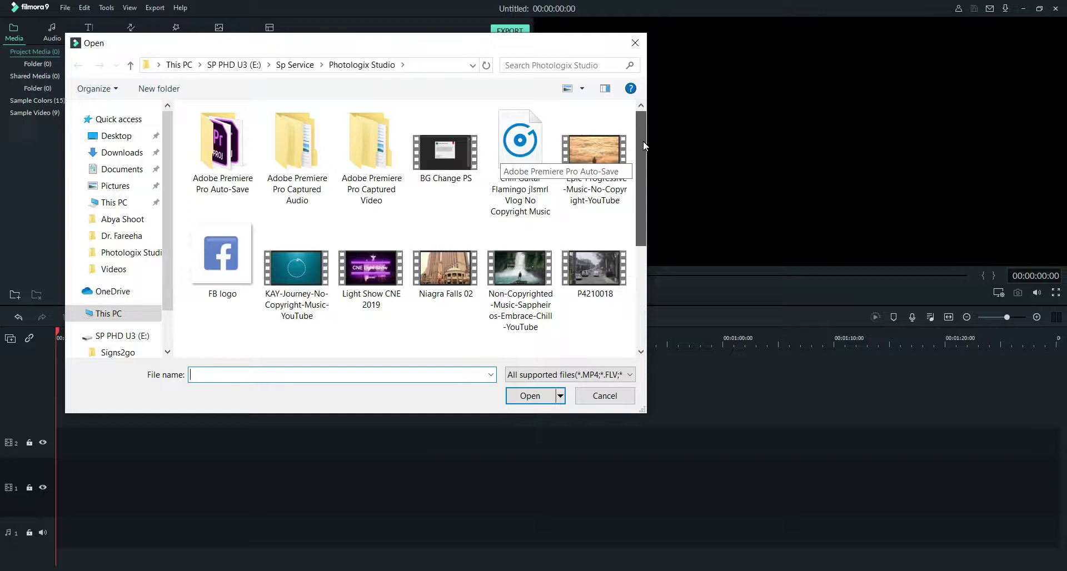
click(445, 153)
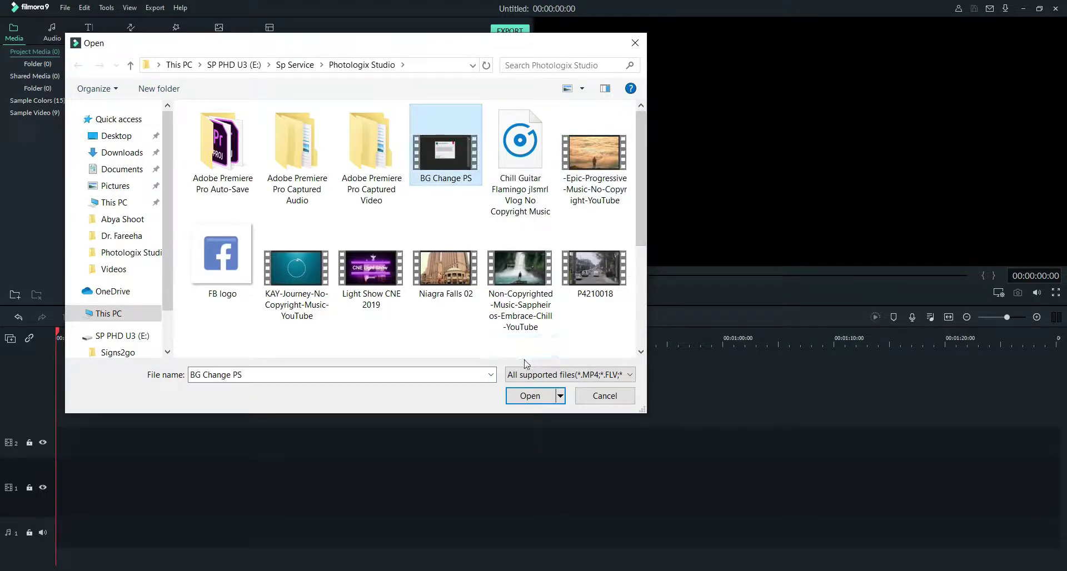
click(531, 402)
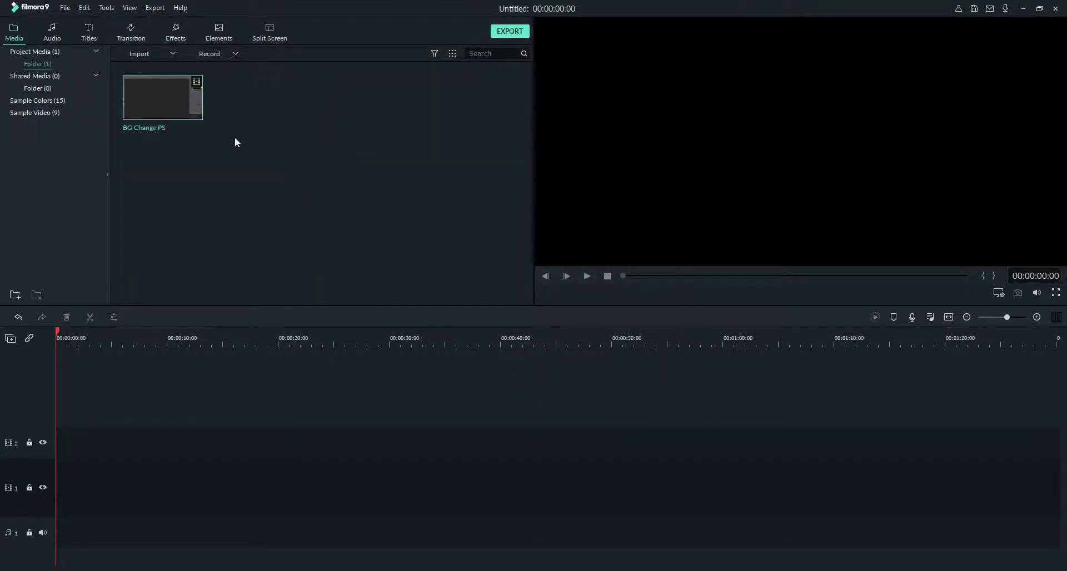
- Add BG Change PS to track 1 keeping current project settings, then scrub from the start to about 11 seconds
click(163, 97)
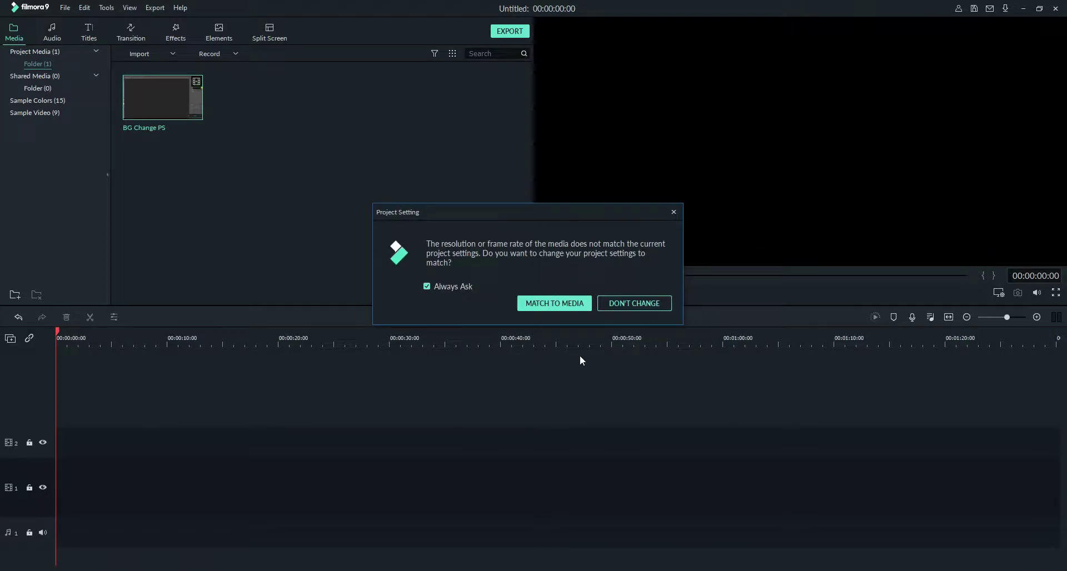
click(626, 305)
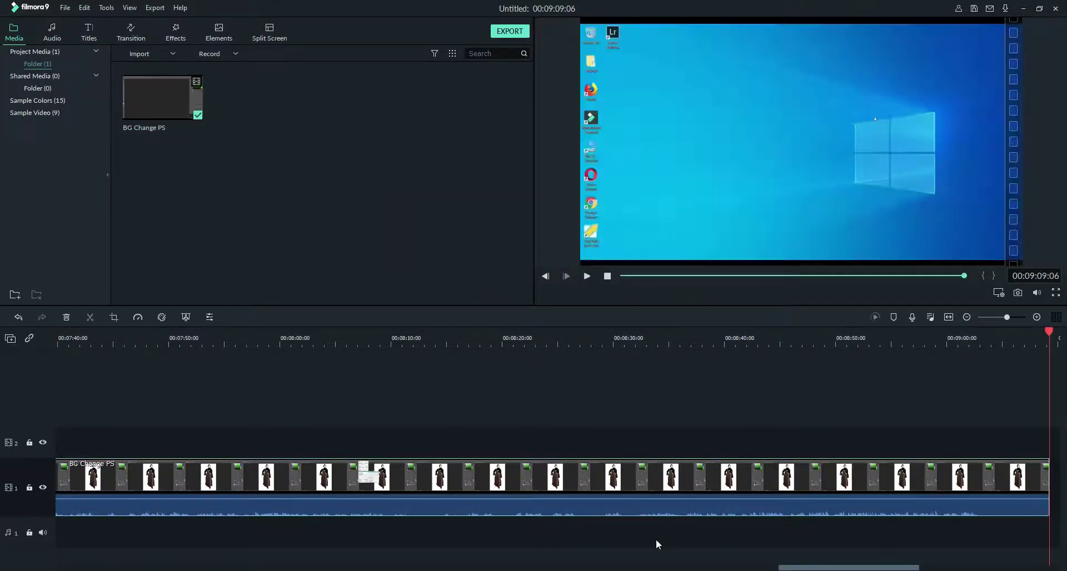
click(348, 340)
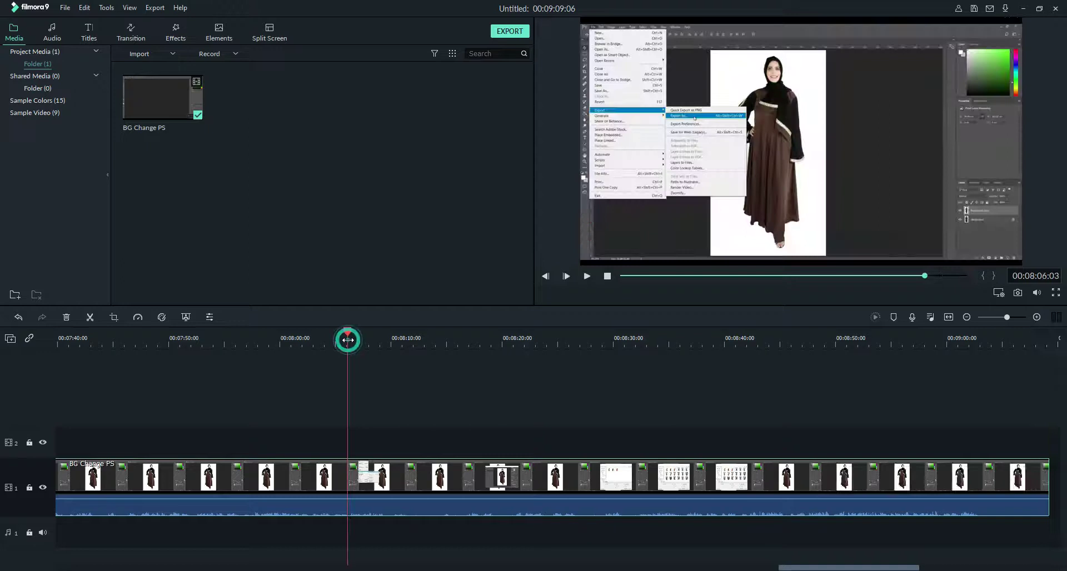
drag(834, 568, 89, 563)
click(78, 337)
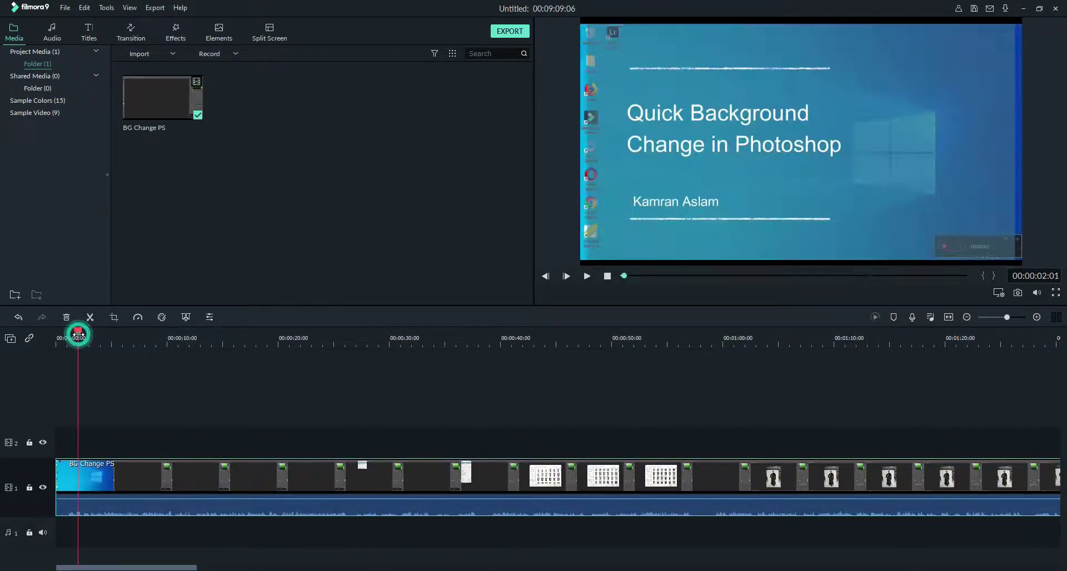
drag(76, 332, 179, 341)
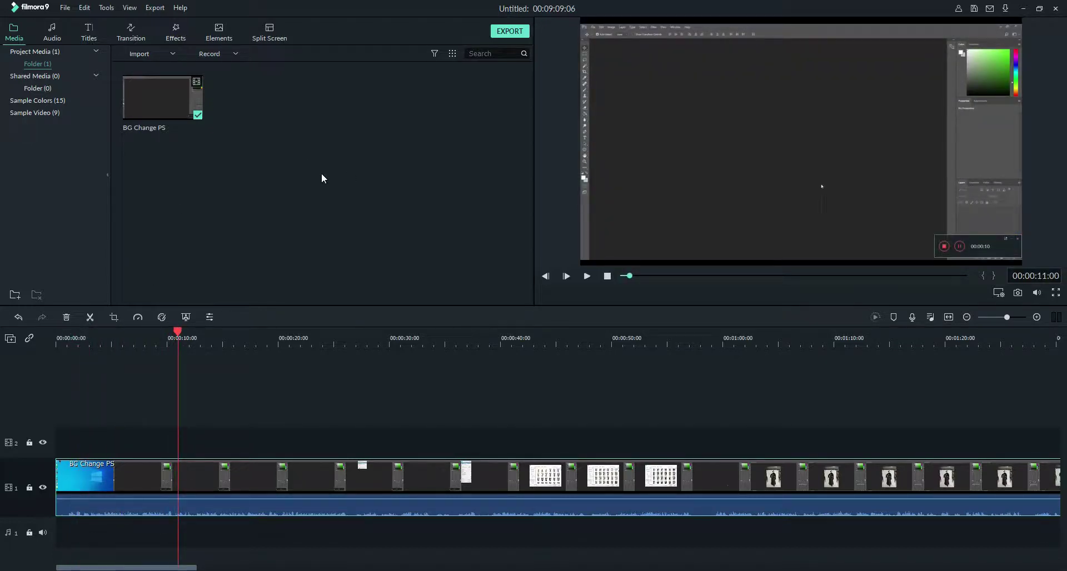
- Import the Scrolling Text video into the media library
right_click(299, 145)
click(318, 153)
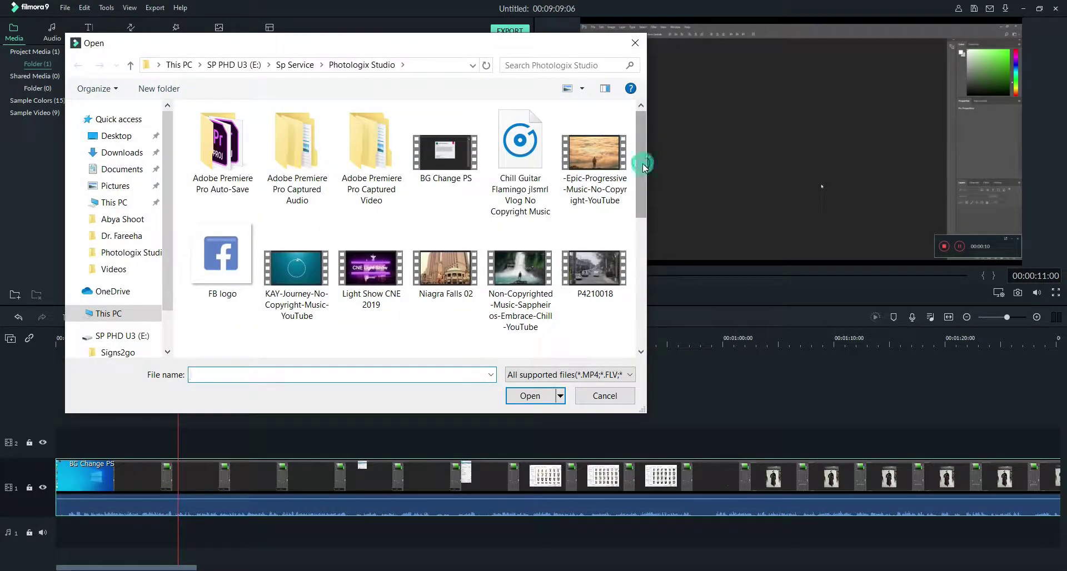
drag(643, 168, 645, 221)
scroll(372, 278, down, 2)
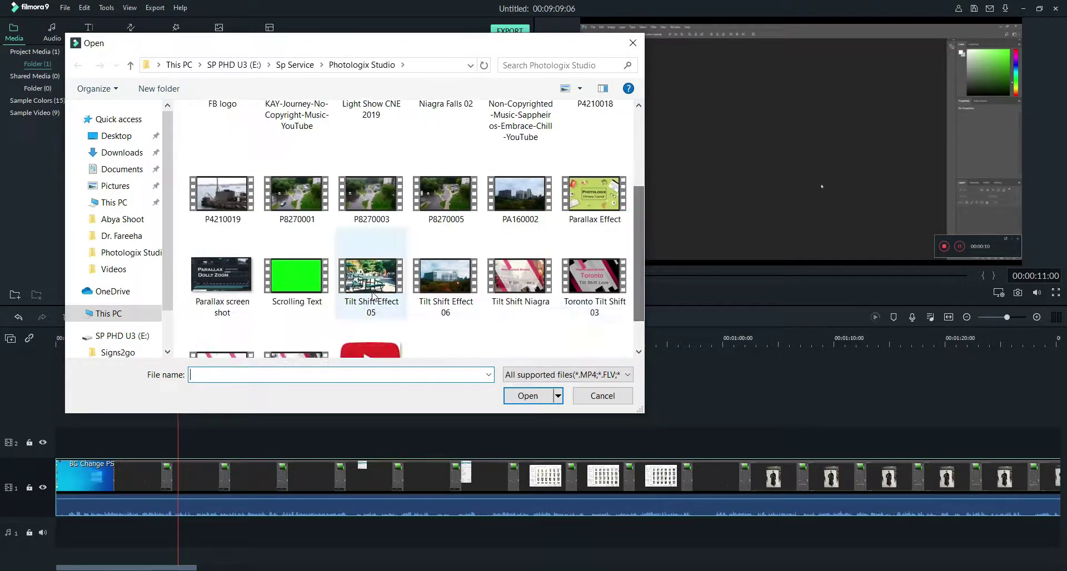
click(297, 276)
click(528, 396)
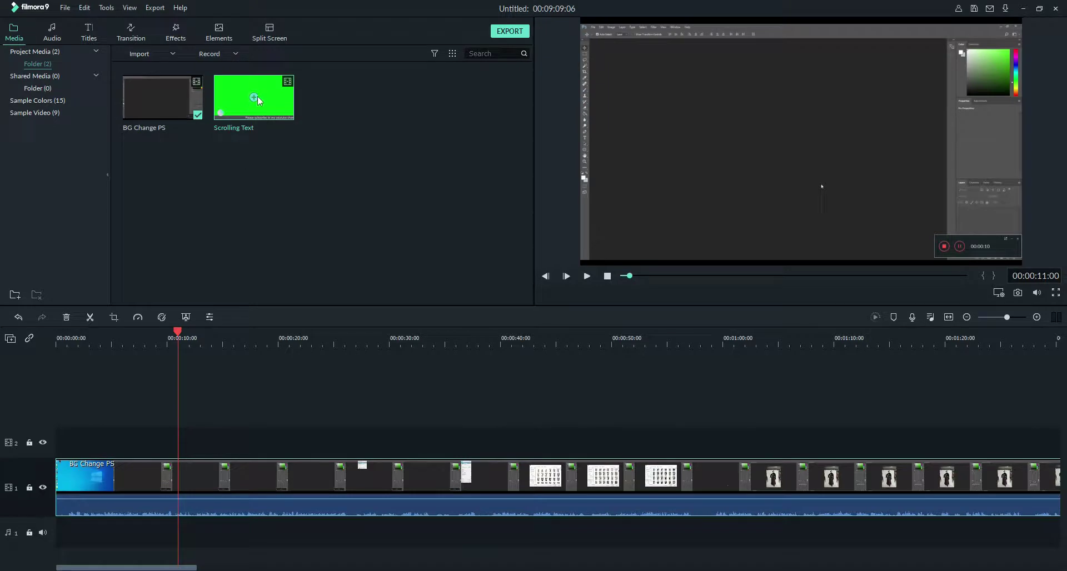
- Place the Scrolling Text clip on track 2 above the BG Change PS tutorial
drag(261, 101, 141, 435)
drag(158, 370, 117, 336)
click(177, 330)
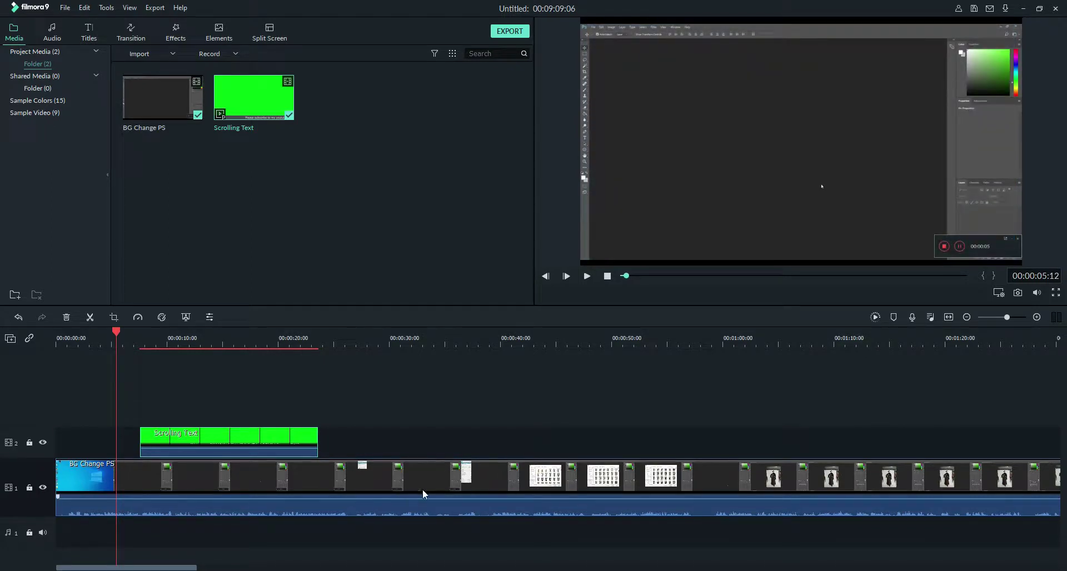
- Enable Chroma Key on the Scrolling Text clip's green screen and render a smooth-playback preview
click(180, 332)
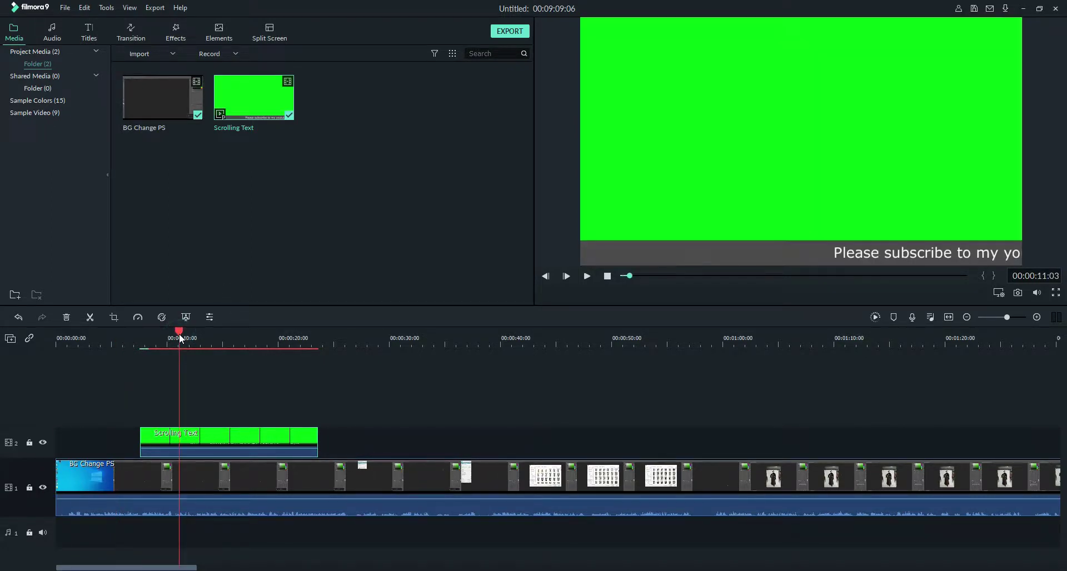
drag(184, 335, 202, 333)
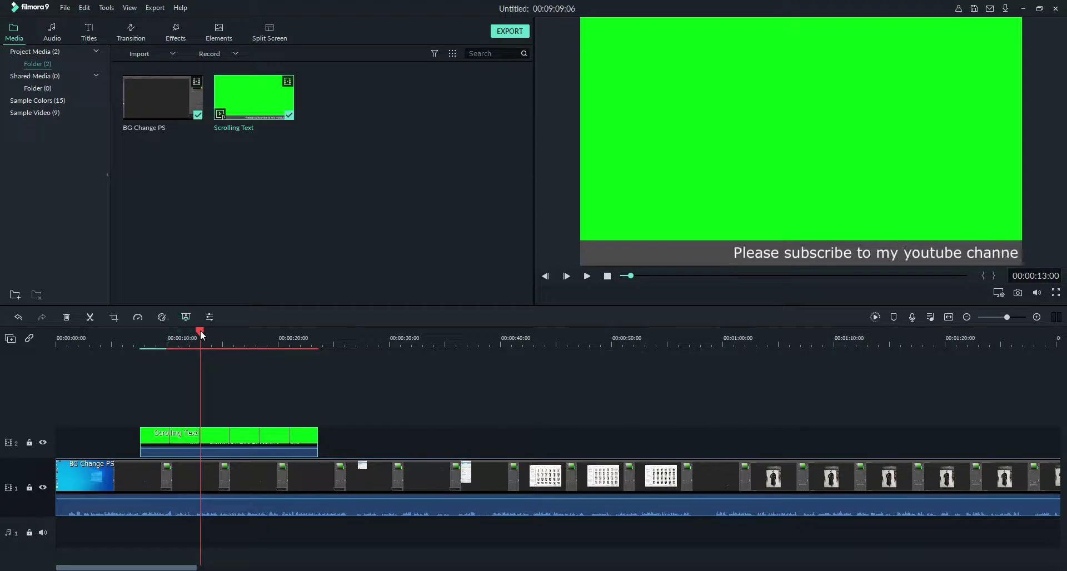
right_click(214, 442)
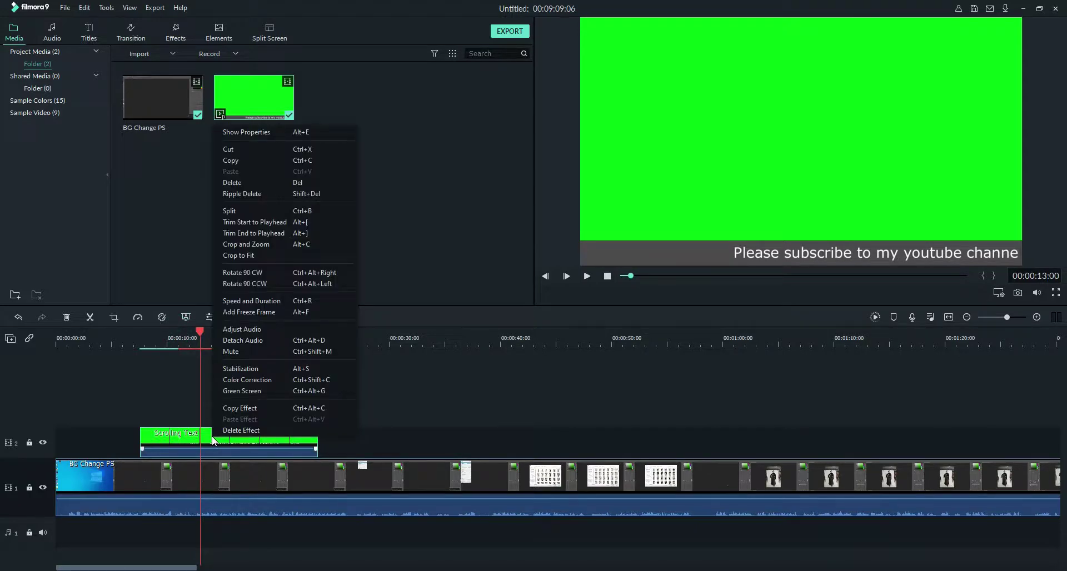
click(206, 436)
double_click(207, 436)
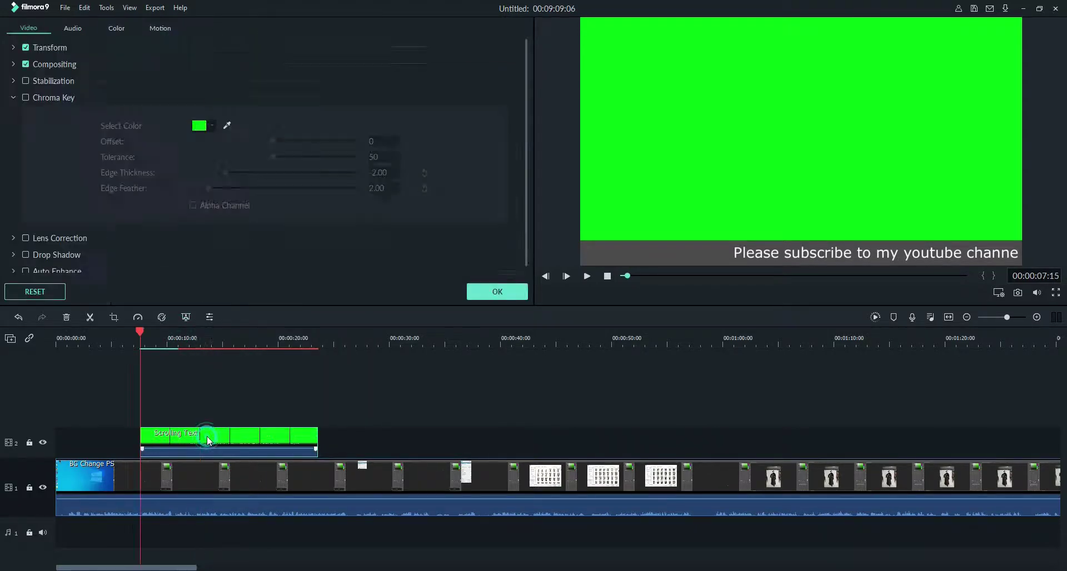
click(25, 97)
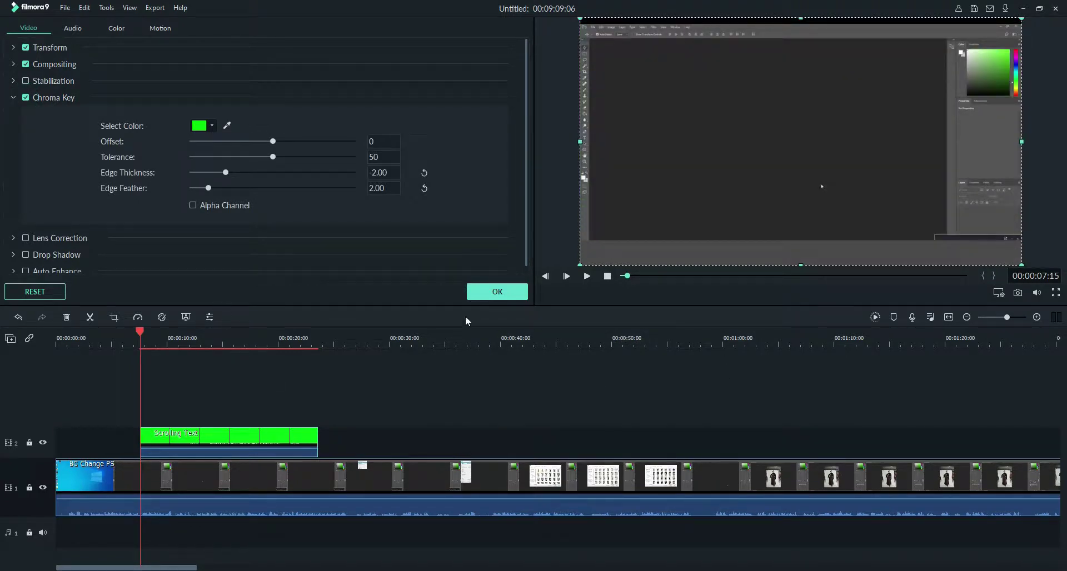
click(495, 292)
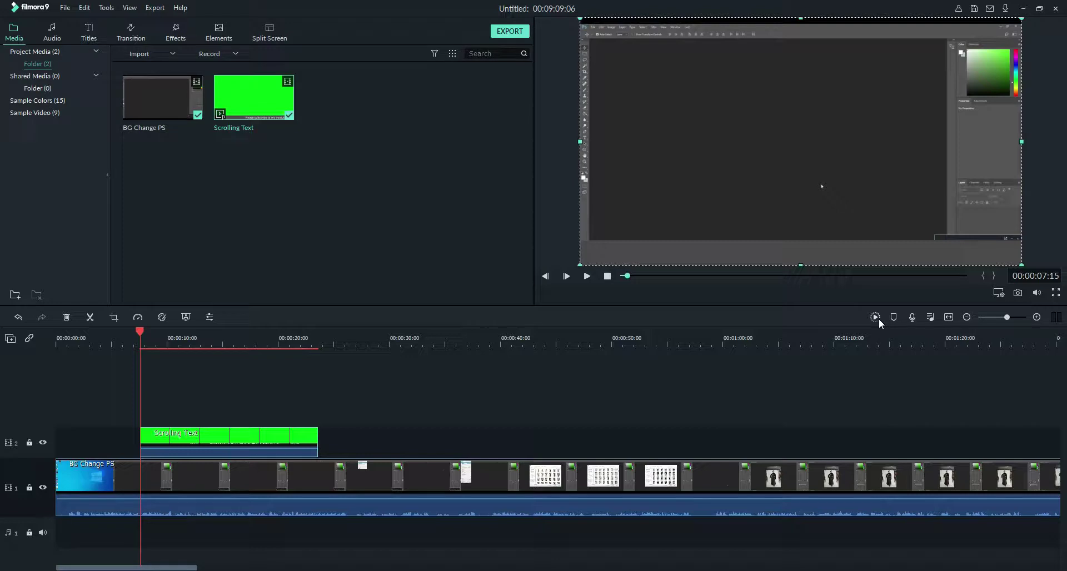
click(878, 318)
- Play the keyed overlay with the clip deselected and turn the playback volume down
click(439, 402)
click(587, 276)
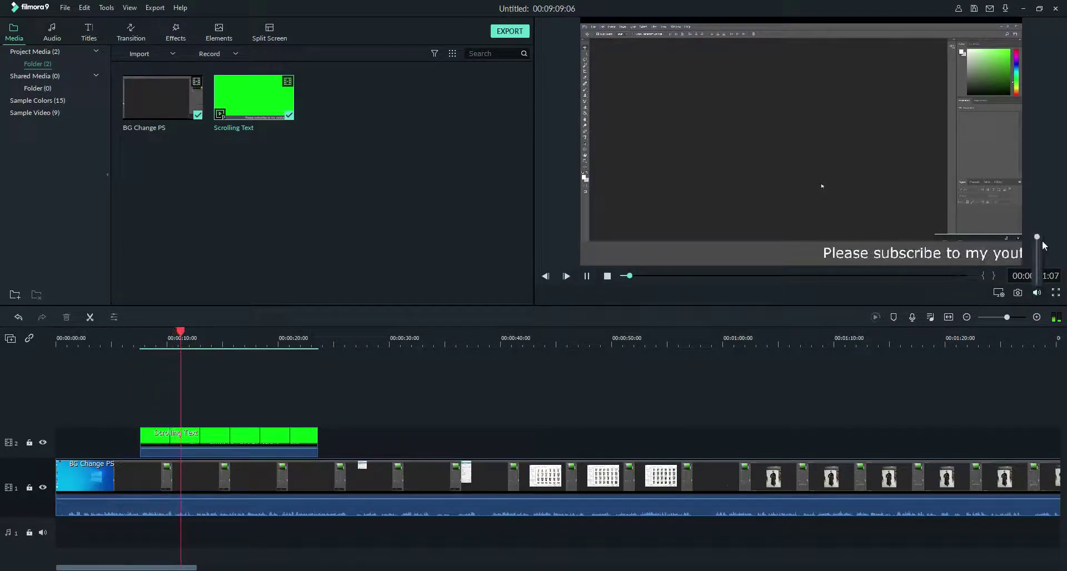
click(1038, 282)
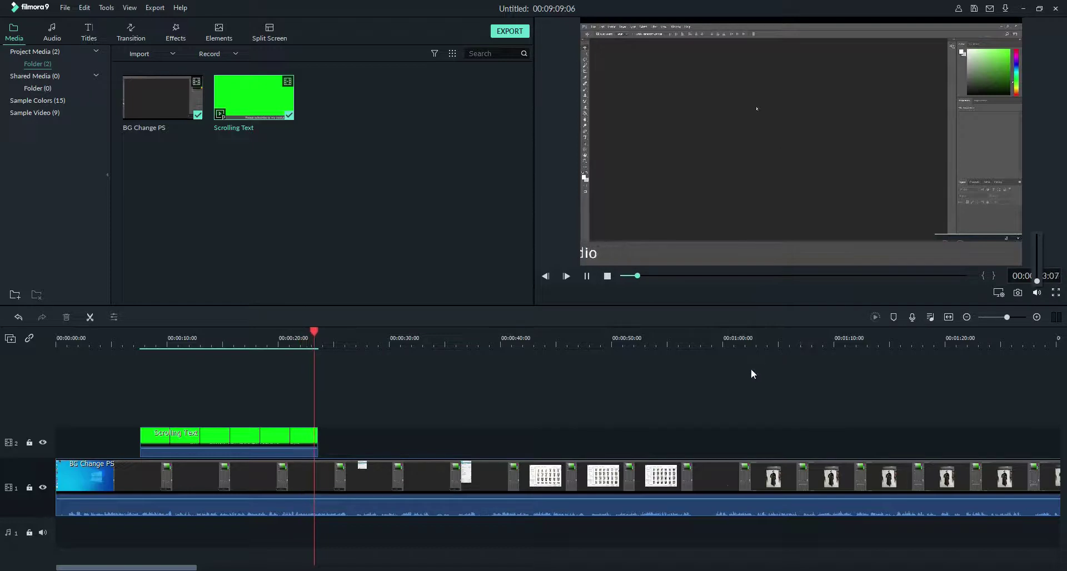
- Move the Scrolling Text clip later to about 00:00:28 on track 2 and play it back
click(587, 276)
click(251, 442)
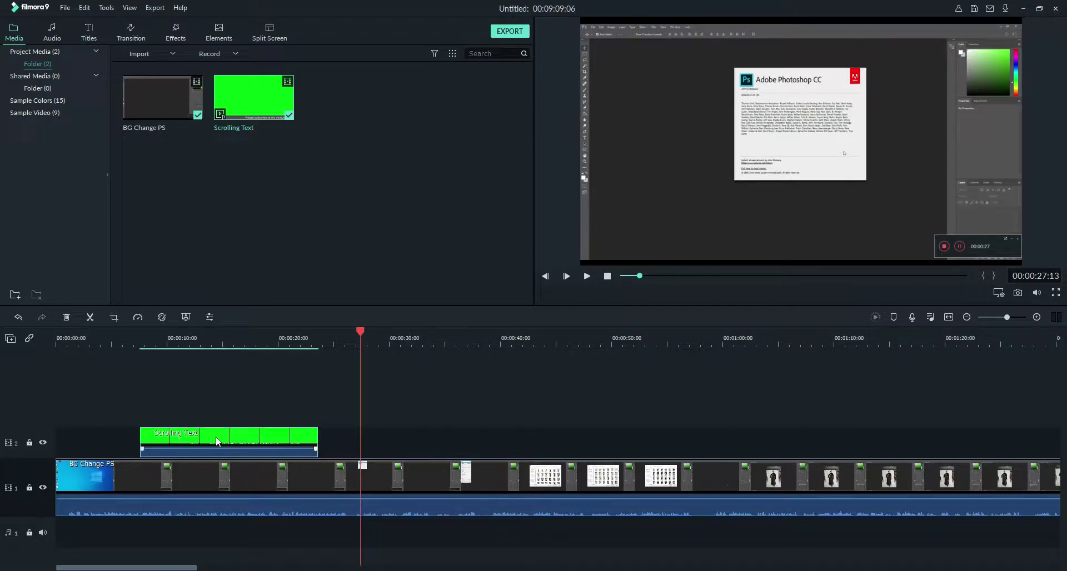
drag(216, 441, 451, 439)
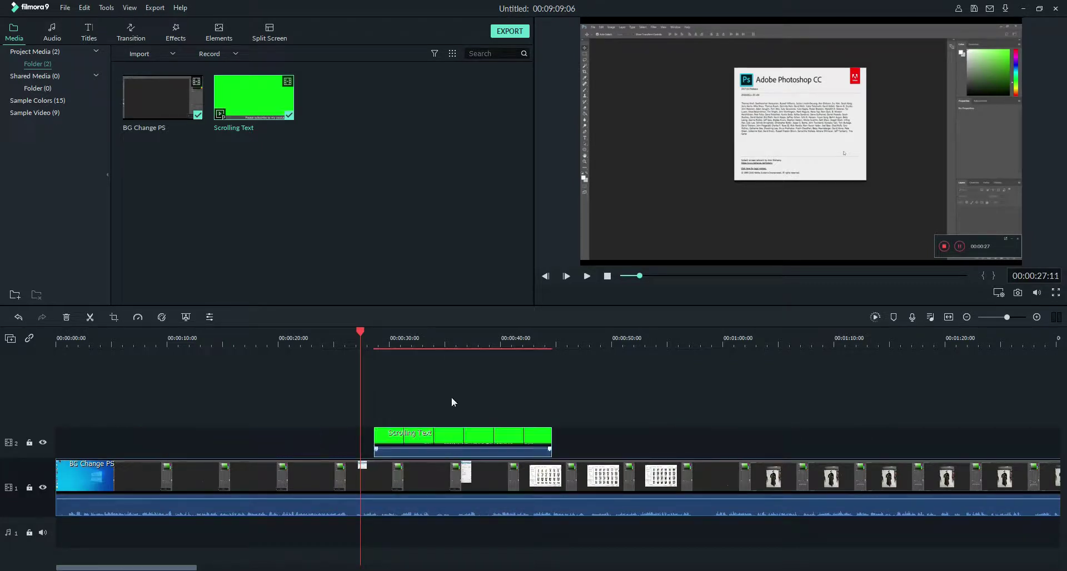
click(587, 277)
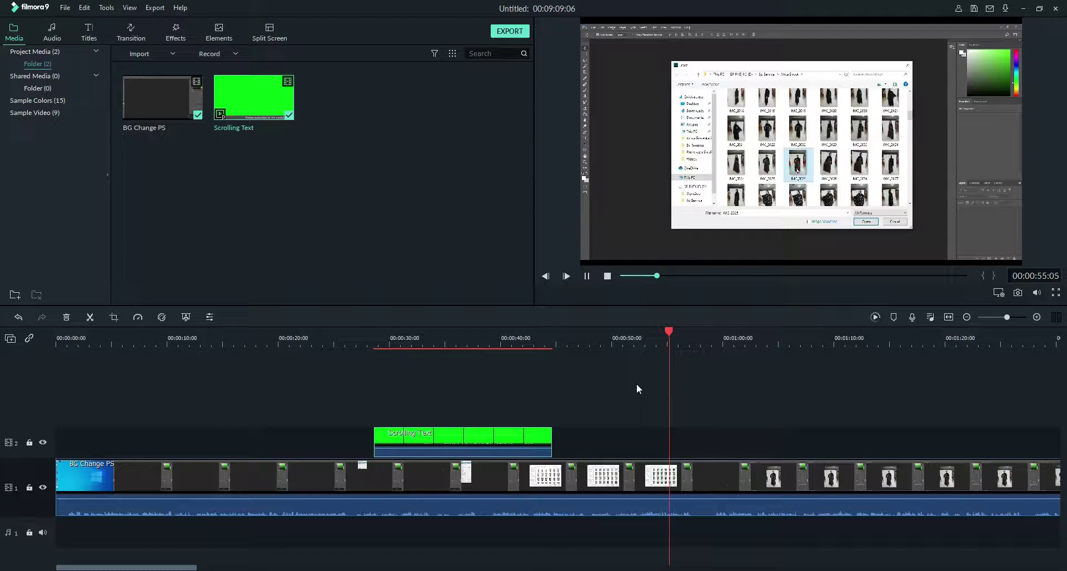
click(587, 277)
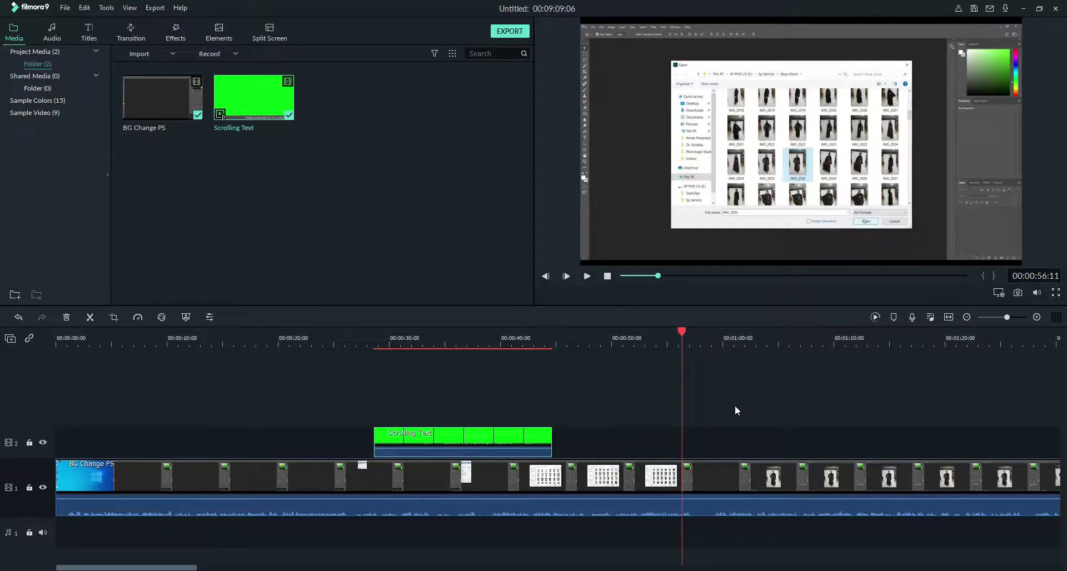